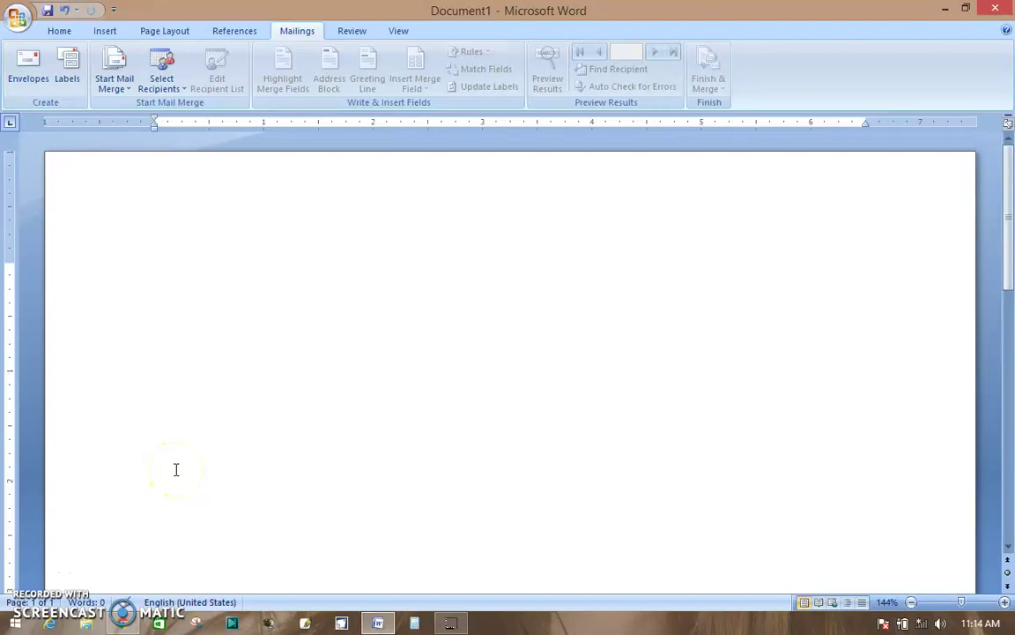
Step: Open the Envelopes and Labels dialog from the Mailings tab
left_click(187, 470)
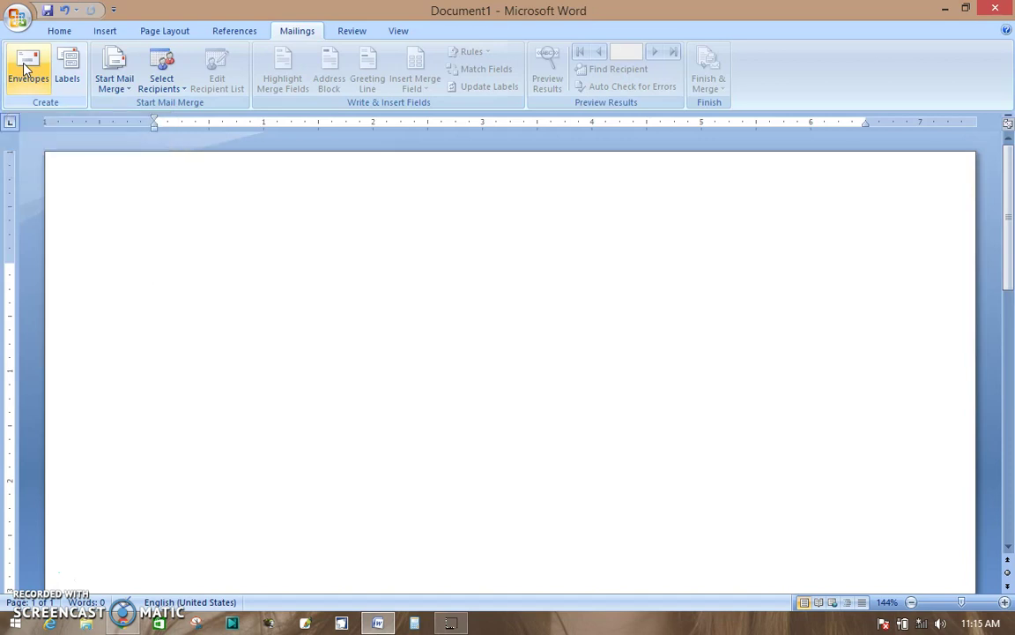
left_click(29, 74)
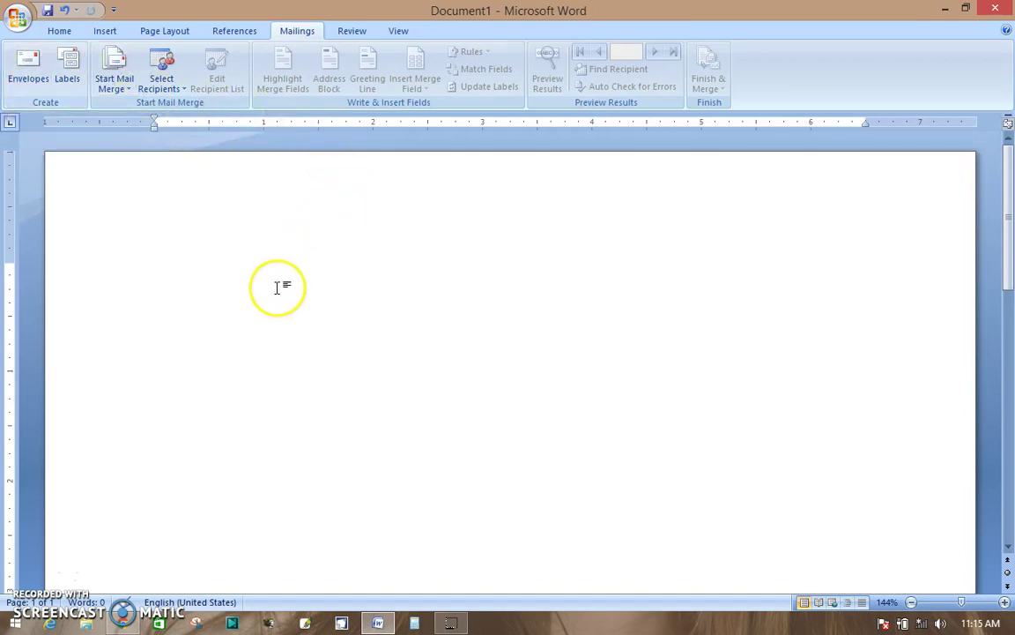
left_click(39, 67)
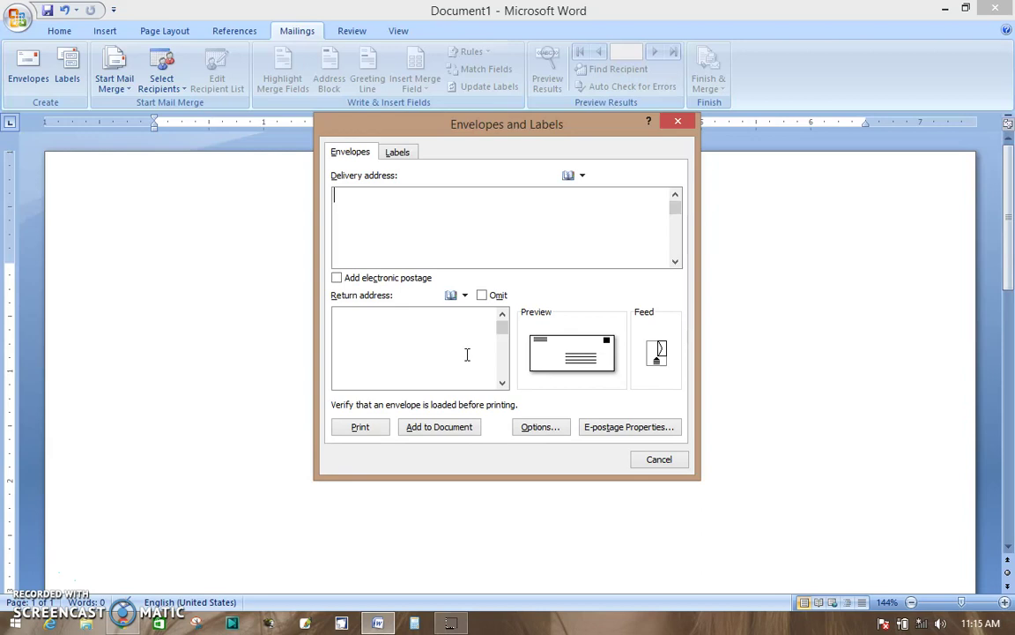
Step: Enter the delivery address 'Master Computers' and 'Pallavpuram, Meerut' on two lines, fixing typos
left_click(346, 203)
left_click(338, 193)
left_click(341, 190)
type("Master Comput")
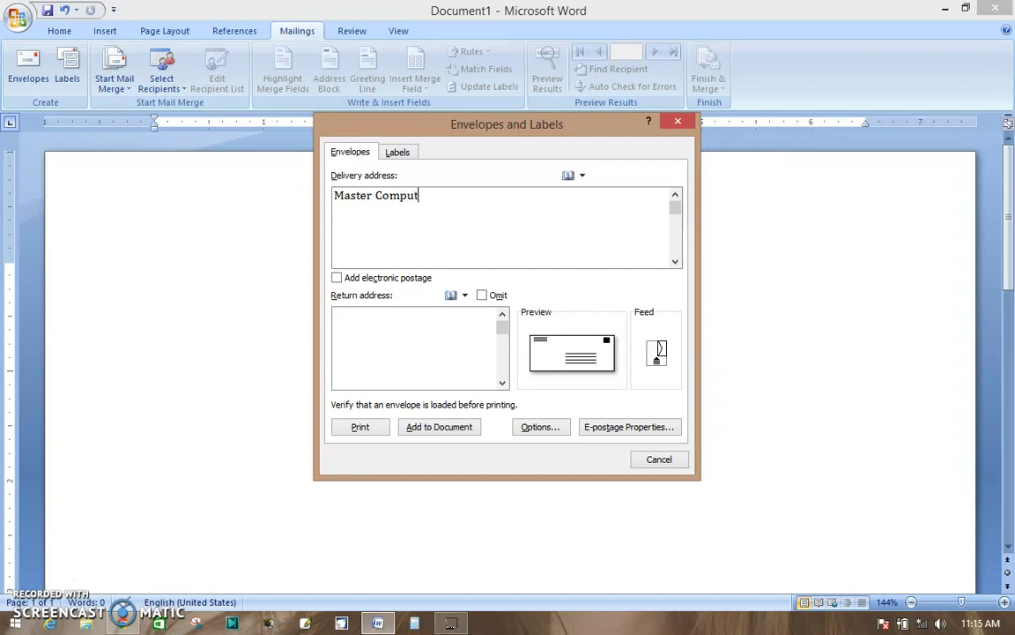
type("ers")
type("C")
key("BackSpace")
type("Pala")
key("BackSpace")
key("BackSpace")
type("le")
key("BackSpace")
type("lav")
type("pu")
type("ram ")
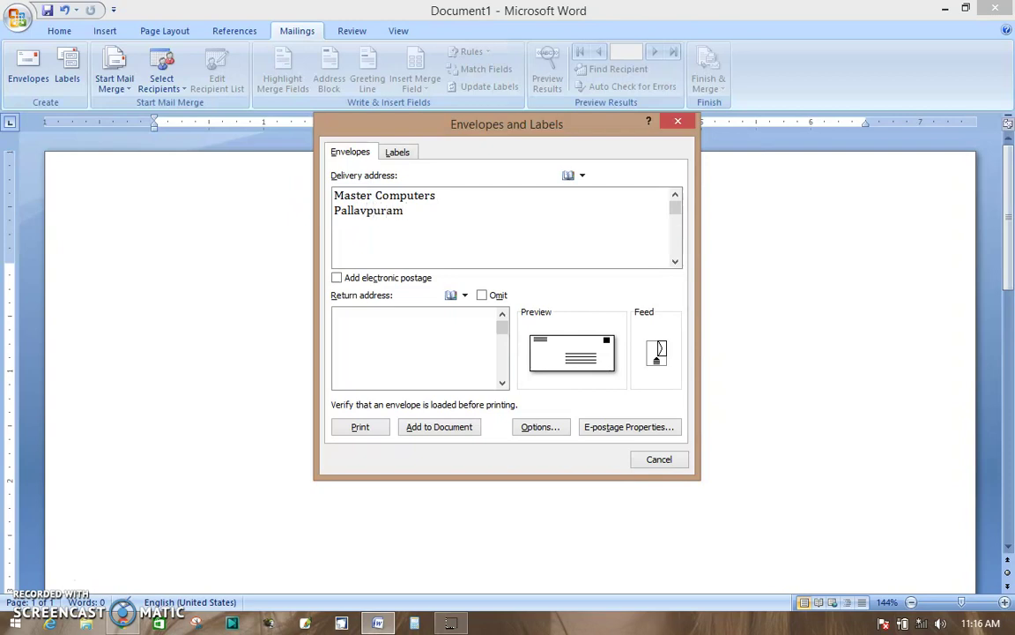
type(", Meerut")
left_click(386, 349)
type("C")
type("L-")
type("01, ")
type("Phase one, Pallavpuram,")
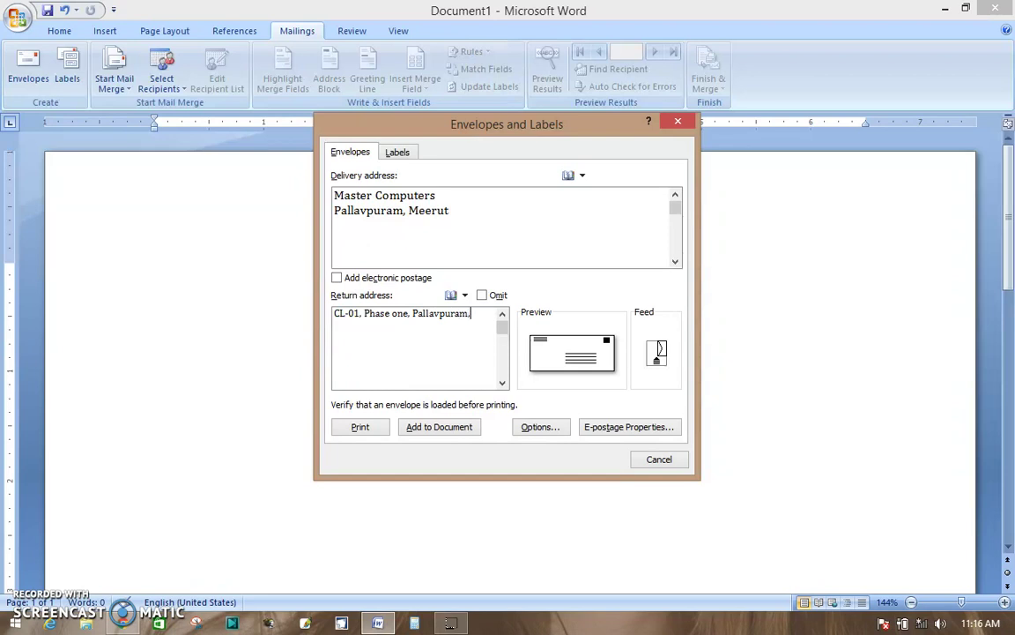
type(" Meerut")
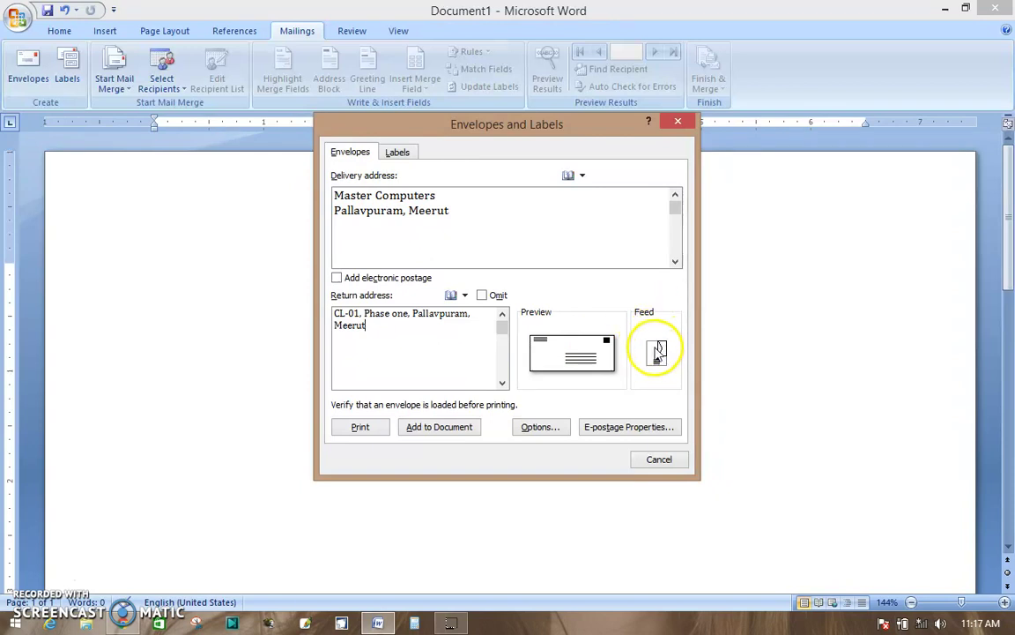
Step: Open the HP Deskjet printing options from the Feed preview and pick the first feed method
left_click(657, 351)
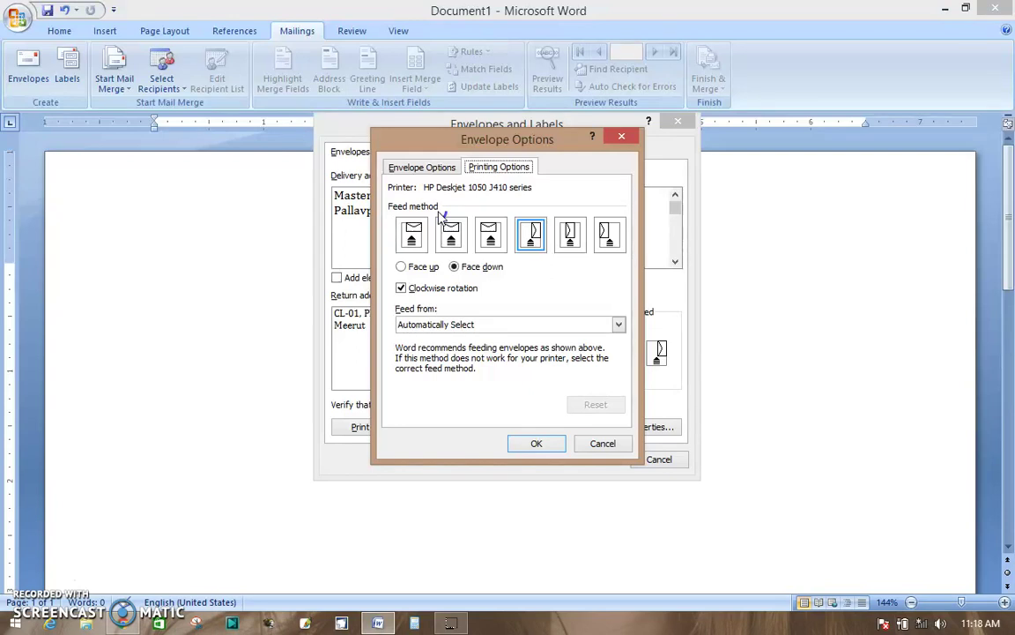
left_click(420, 228)
left_click(417, 238)
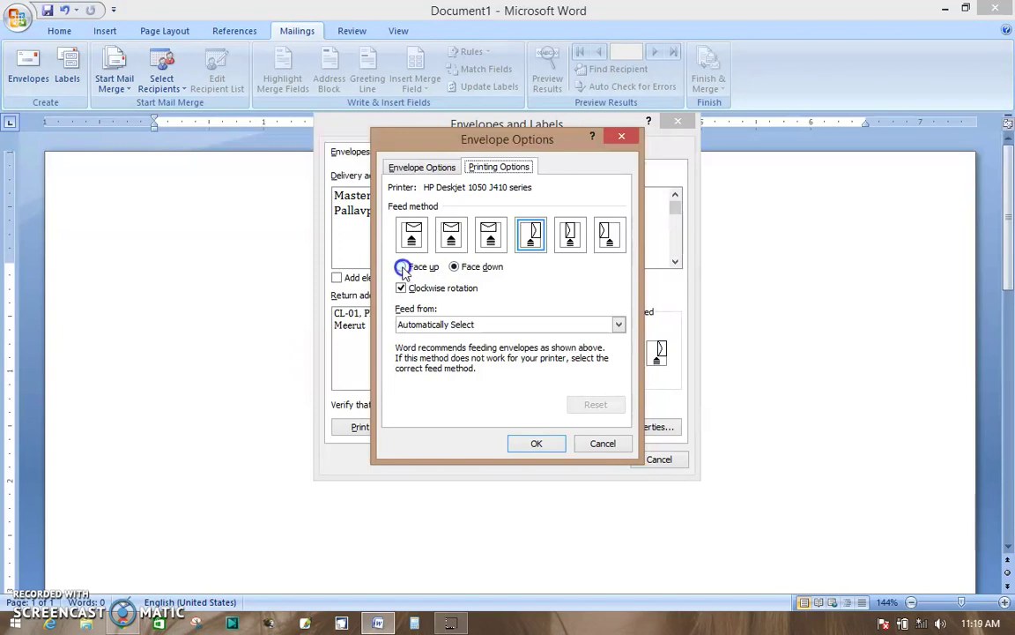
Step: Settle on face-up feeding with the first feed method after trying face down and the fourth method
left_click(403, 267)
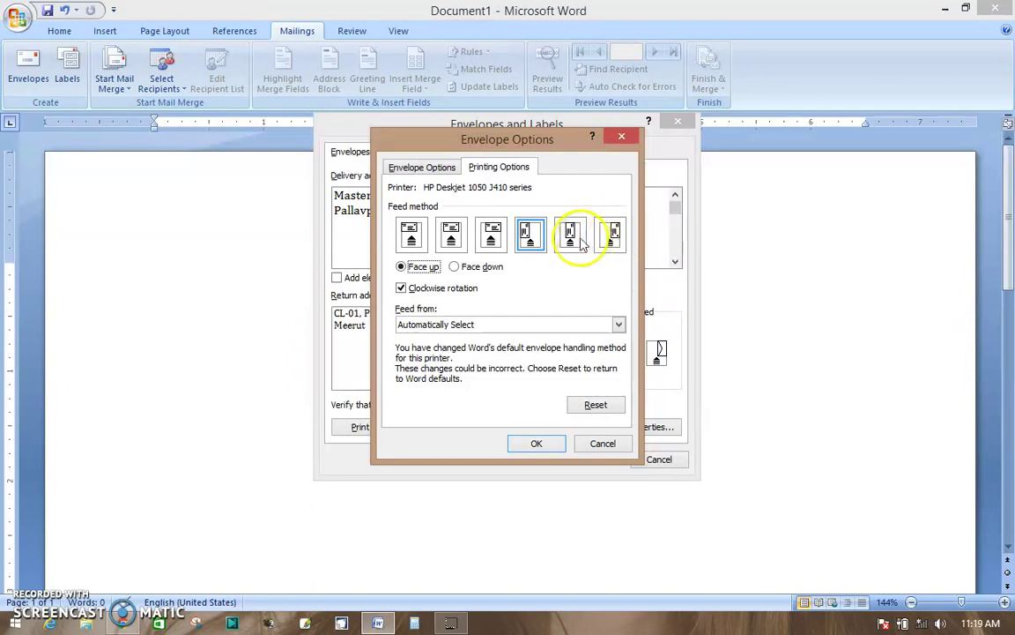
left_click(453, 268)
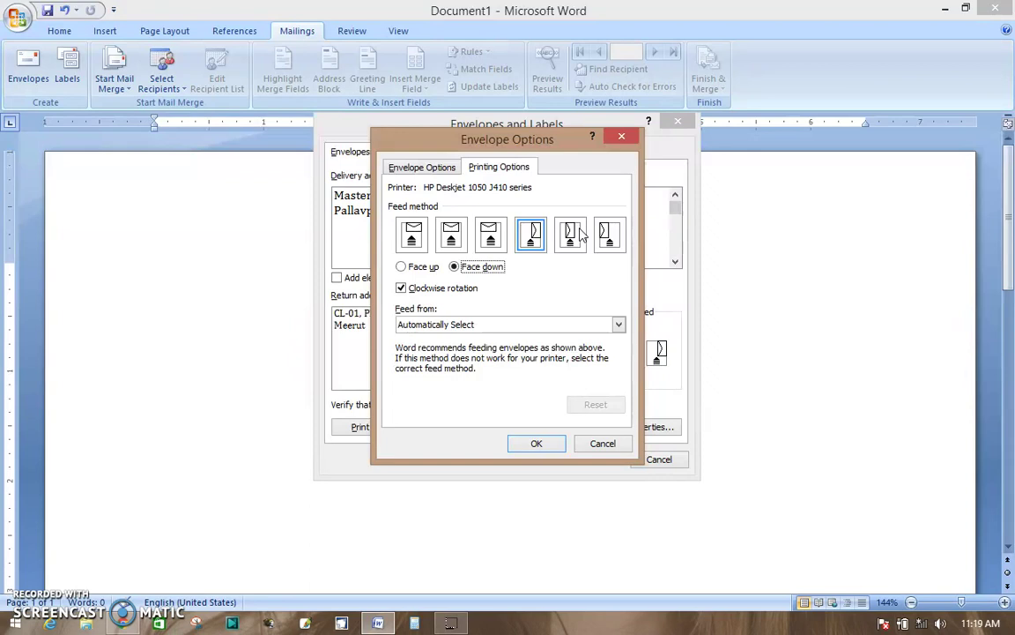
left_click(531, 238)
left_click(402, 266)
left_click(411, 236)
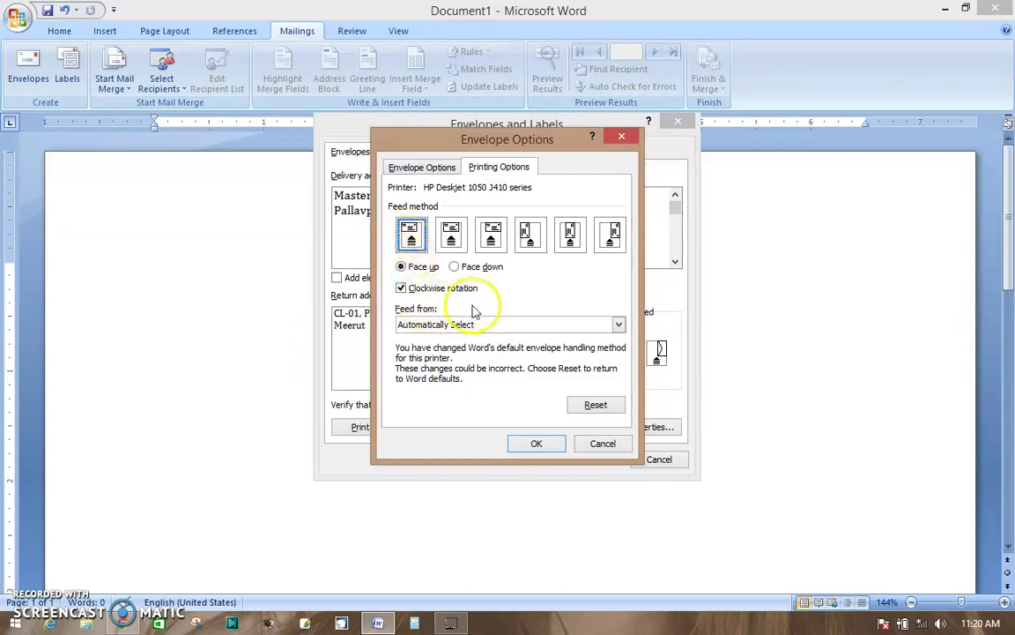
Step: Reopen Envelope Options and switch to the envelope size and placement settings
left_click(535, 443)
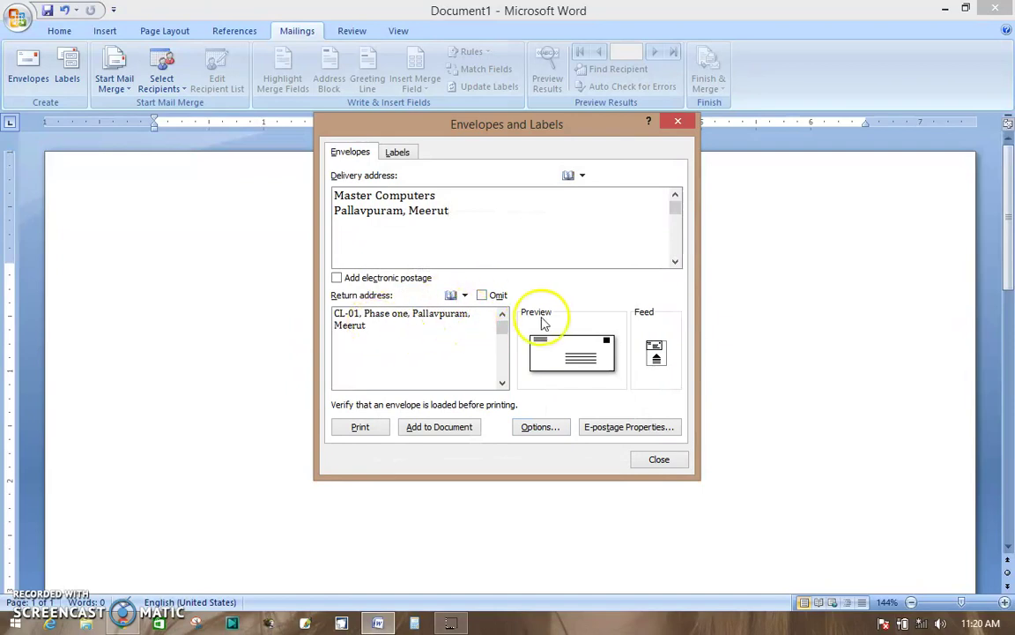
left_click(538, 428)
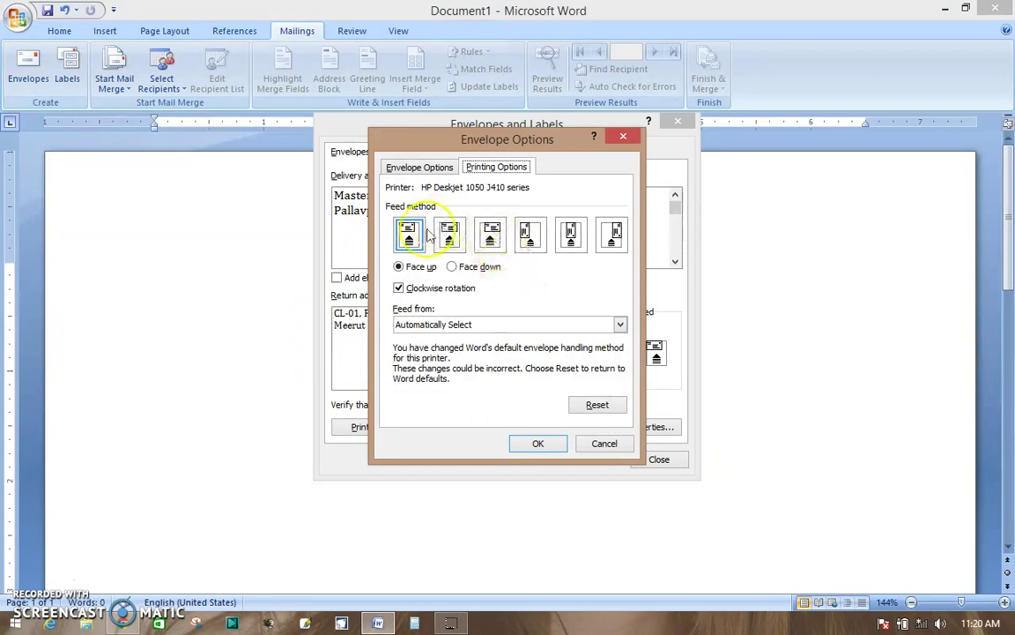
left_click(421, 169)
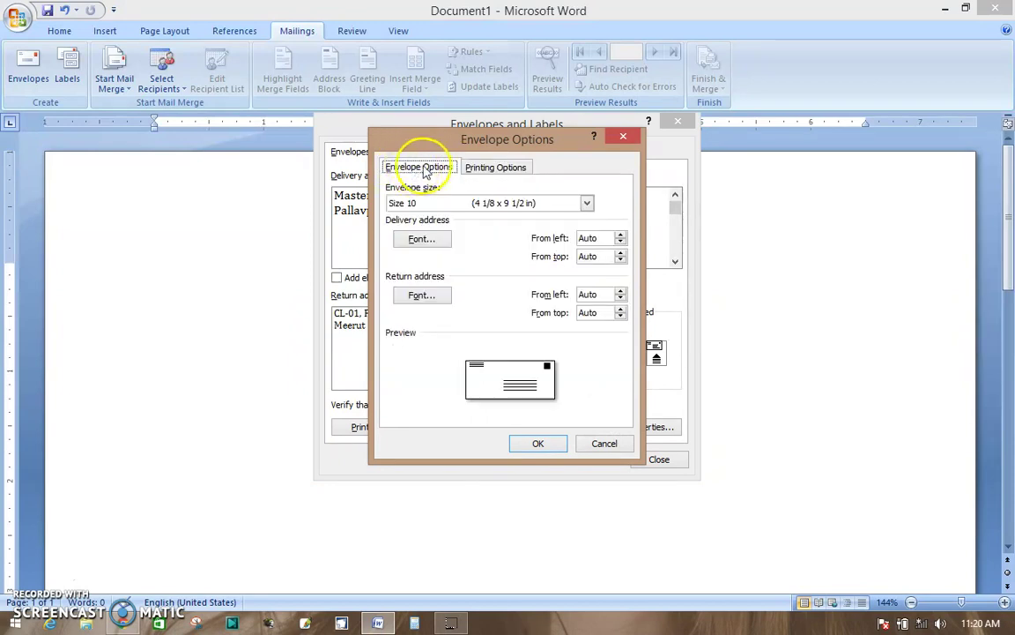
left_click(486, 169)
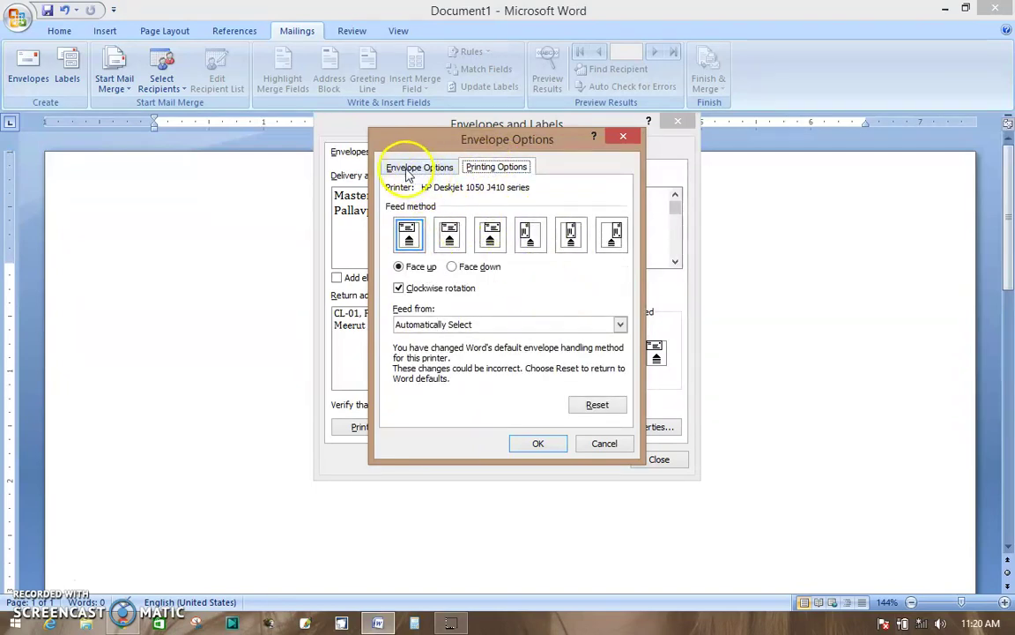
left_click(411, 173)
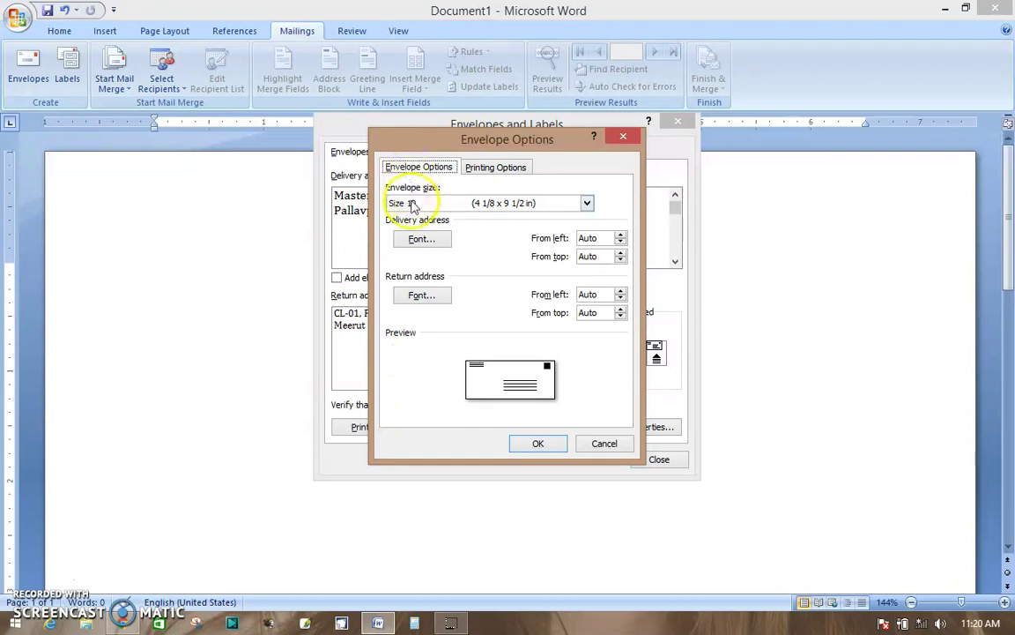
Step: Choose Size 6 3/4 (3 5/8 x 6 1/2 in) as envelope size after briefly trying B4
left_click(586, 204)
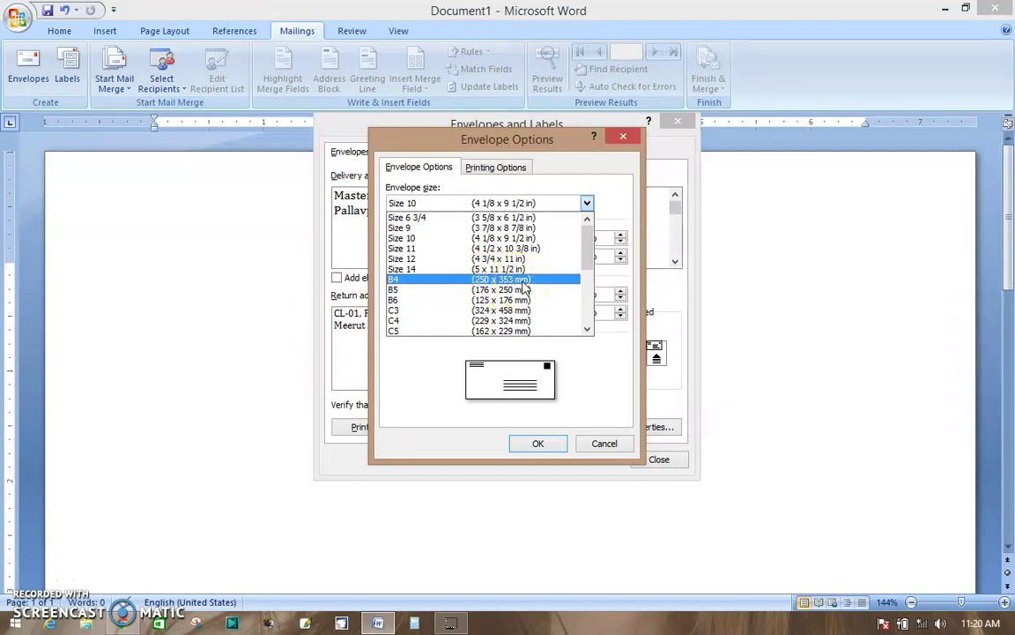
left_click(491, 279)
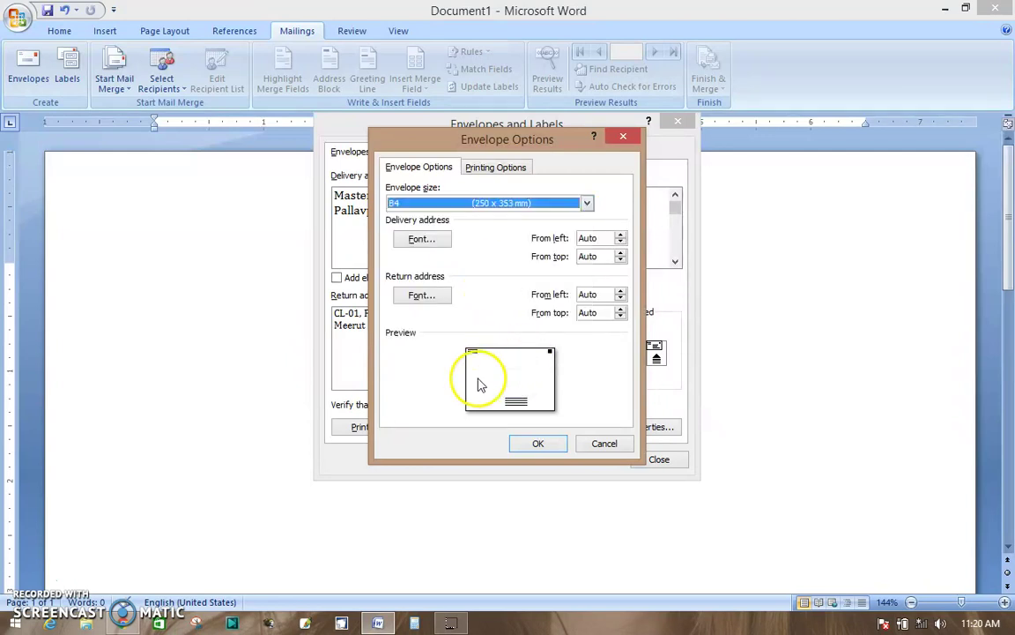
left_click(587, 203)
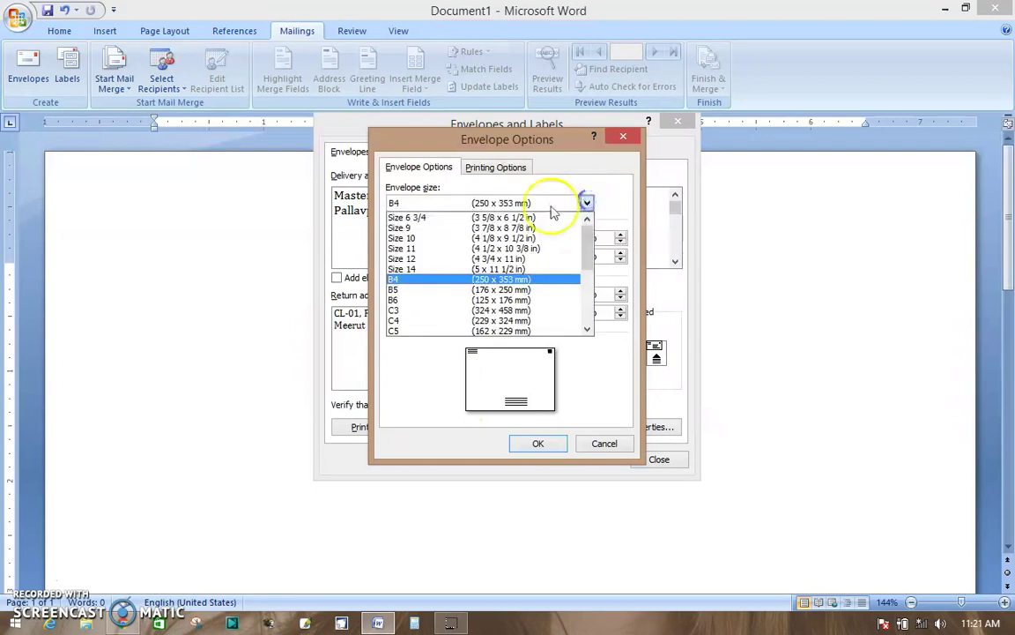
left_click(509, 217)
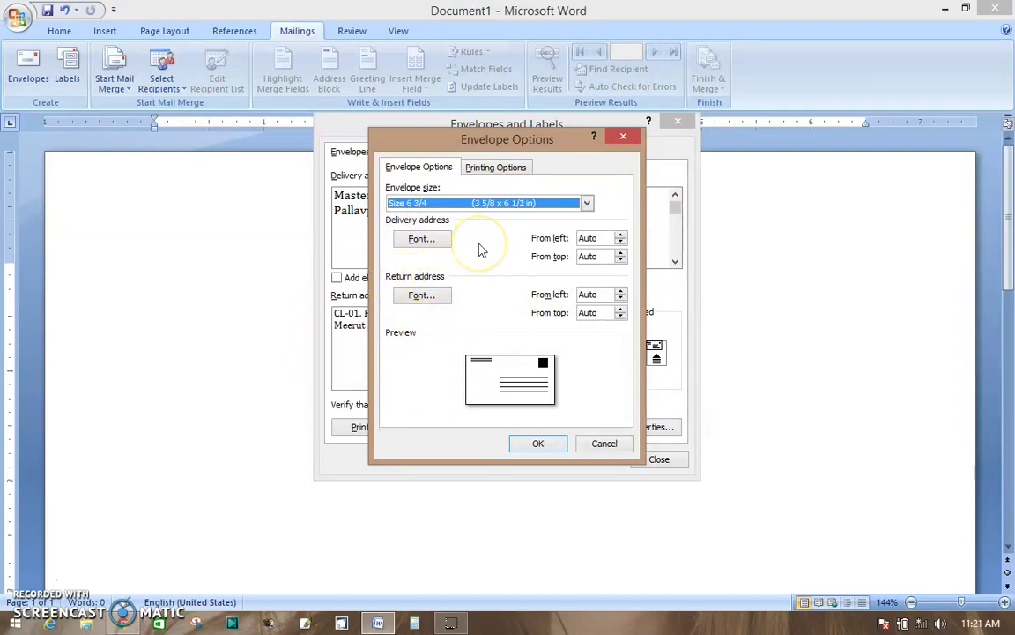
mouse_move(465, 142)
left_mouse_down()
mouse_move(528, 159)
mouse_move(727, 116)
left_mouse_up()
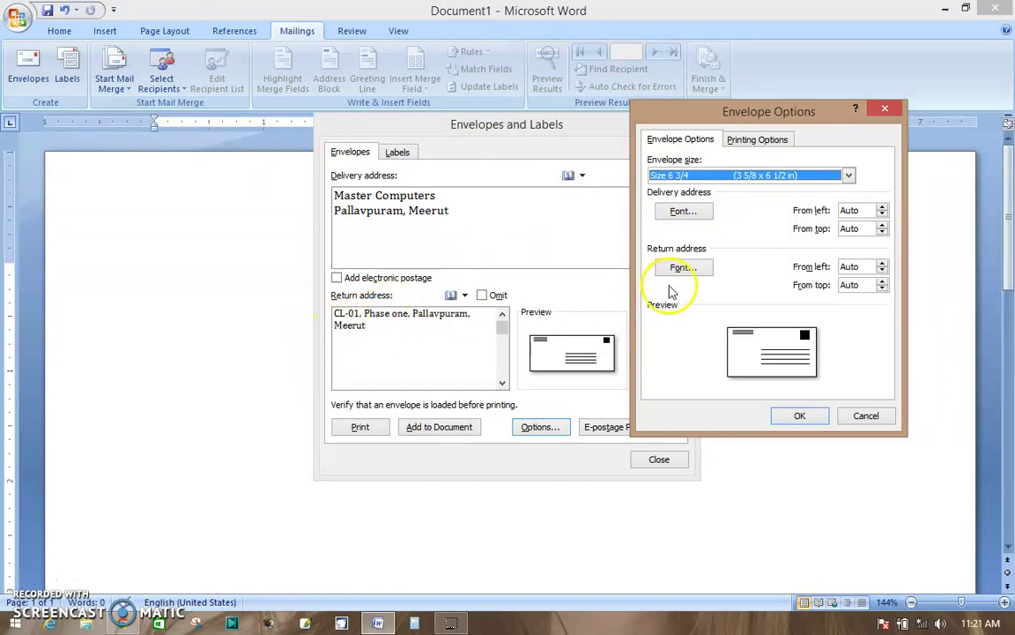
left_click(805, 128)
left_click_drag(805, 128, 513, 188)
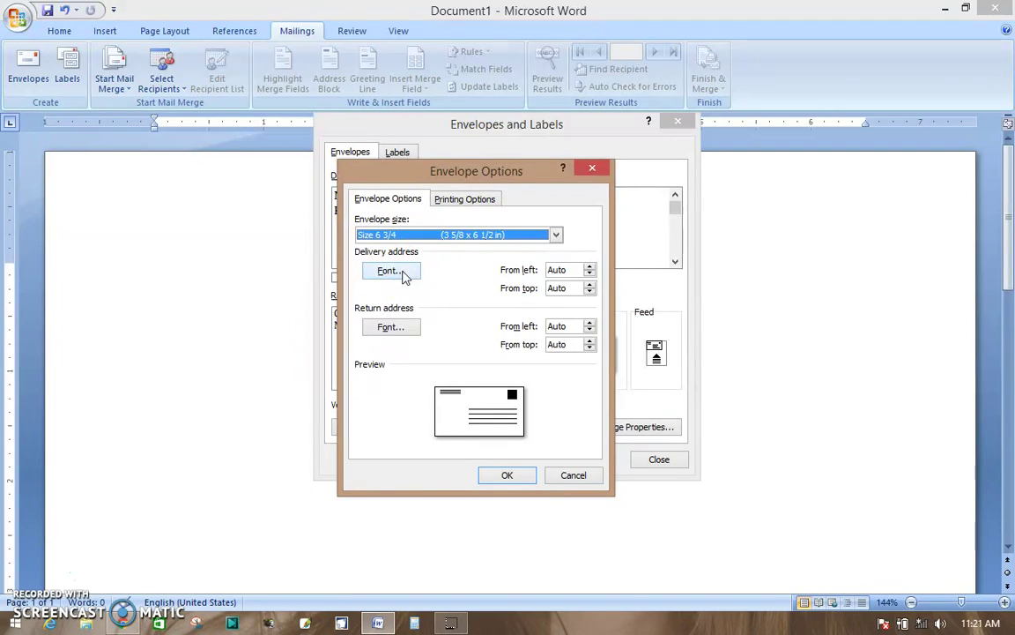
Step: Check the delivery address font, leaving it at +Headings, Regular, 12 pt
left_click(402, 275)
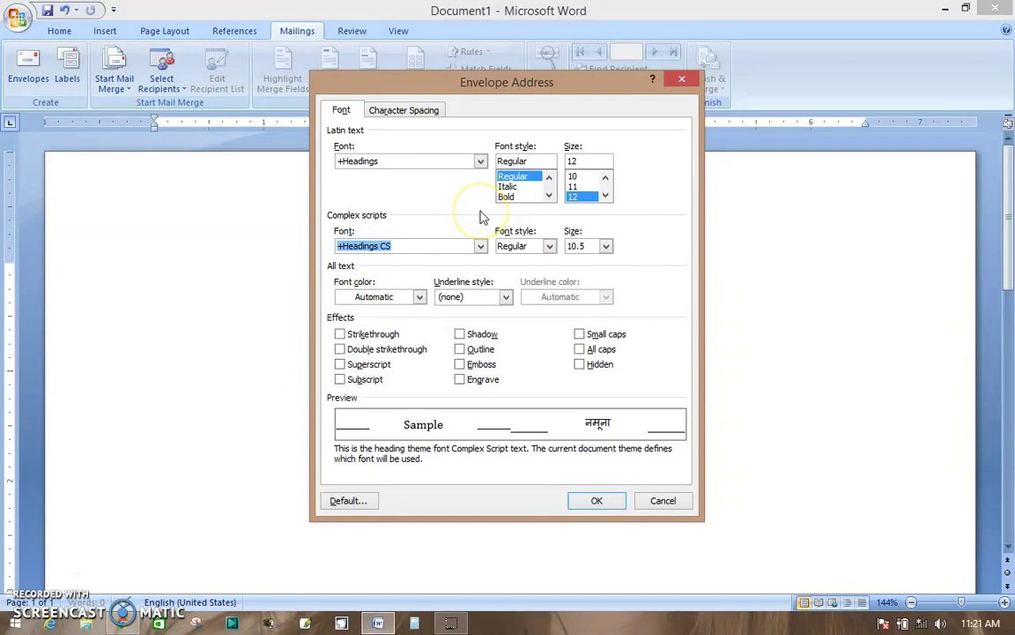
left_click(514, 226)
left_click(655, 91)
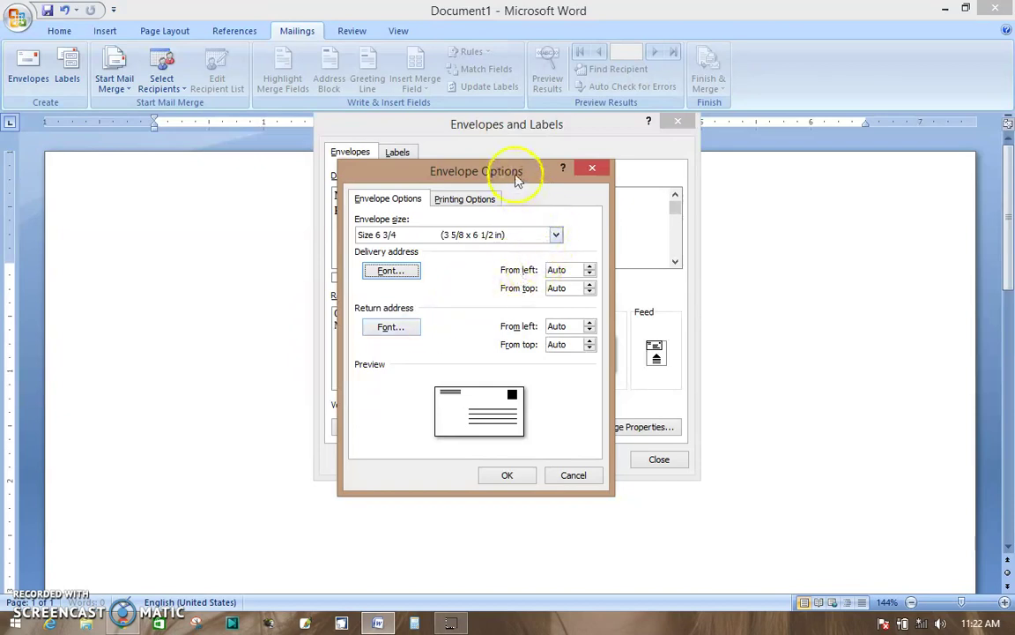
Step: Set the delivery address From left offset to 2.5" with the spinner
left_click_drag(518, 180, 724, 158)
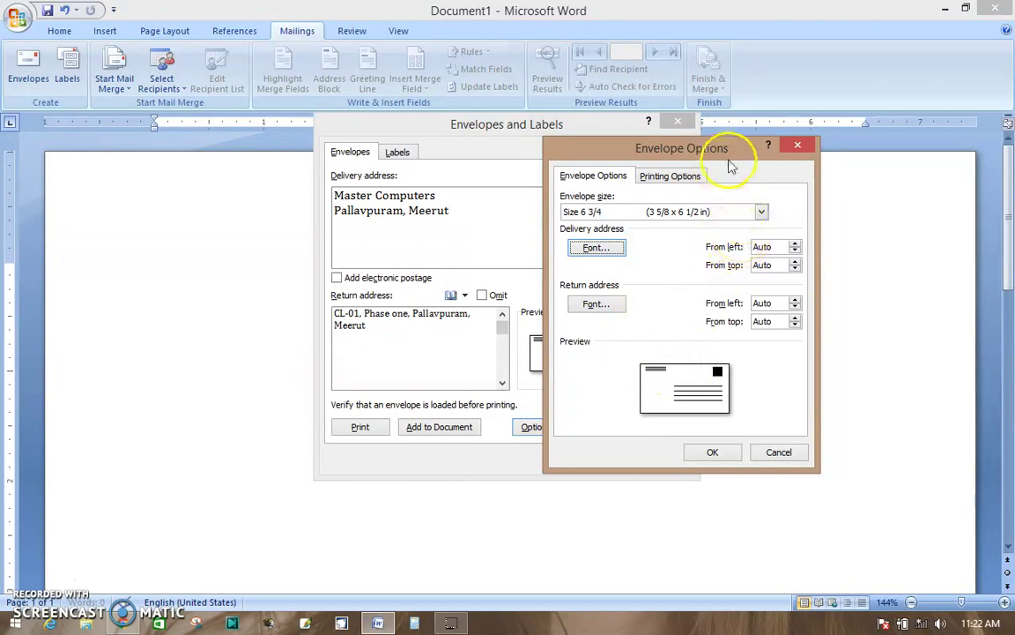
left_click_drag(730, 154, 594, 180)
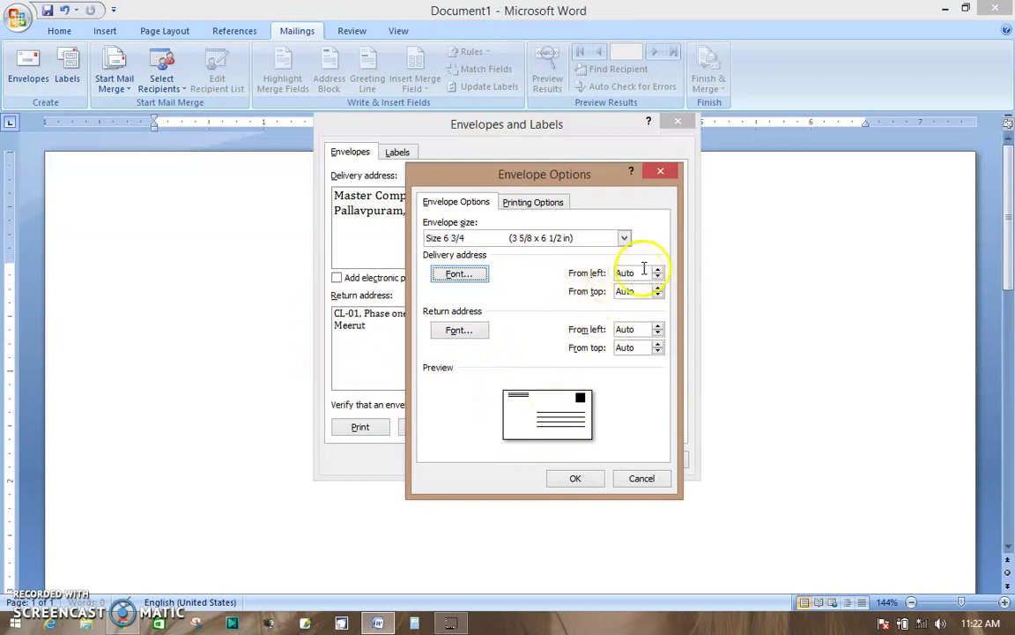
left_click(658, 270)
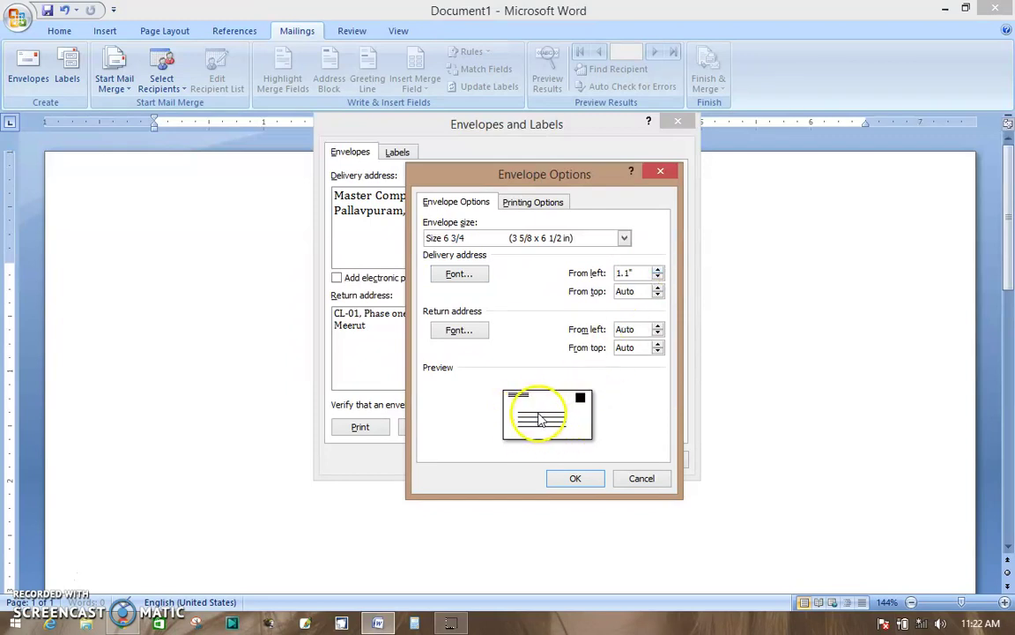
left_click(658, 271)
left_click(658, 270)
left_click(657, 270)
left_click(657, 271)
left_click(657, 271)
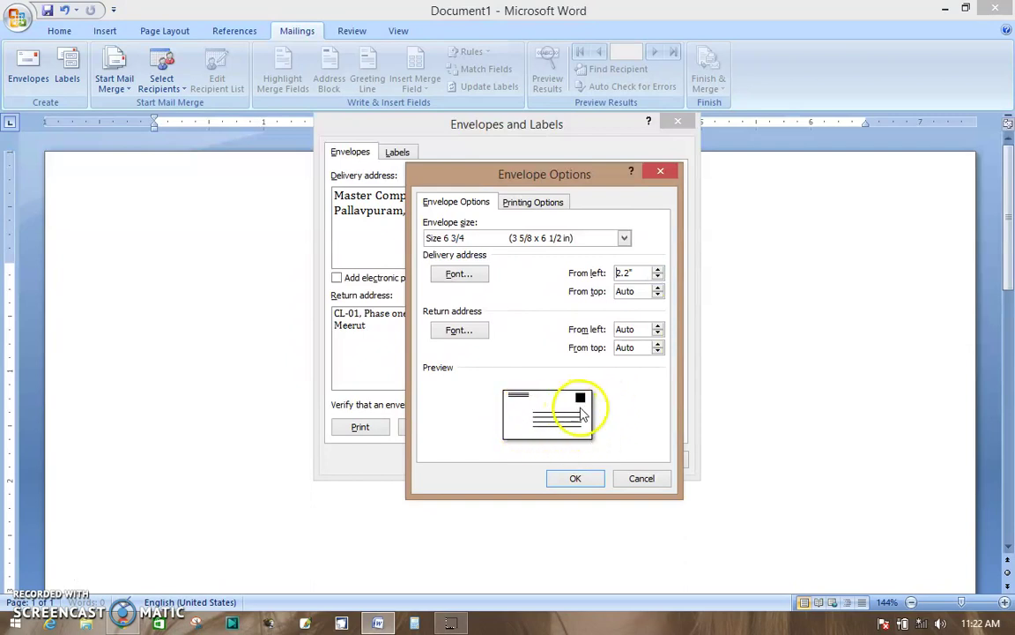
left_click(659, 276)
left_click(658, 277)
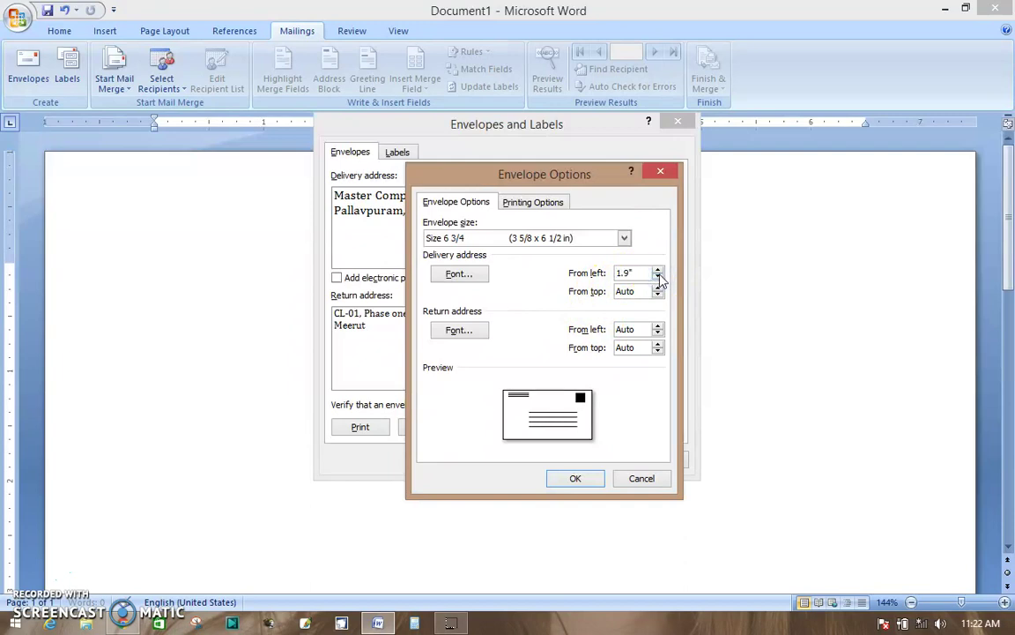
left_click(658, 270)
left_click(658, 270)
Step: Keep delivery From top and return address From left on Auto, then confirm with OK
left_click(658, 287)
left_click(658, 295)
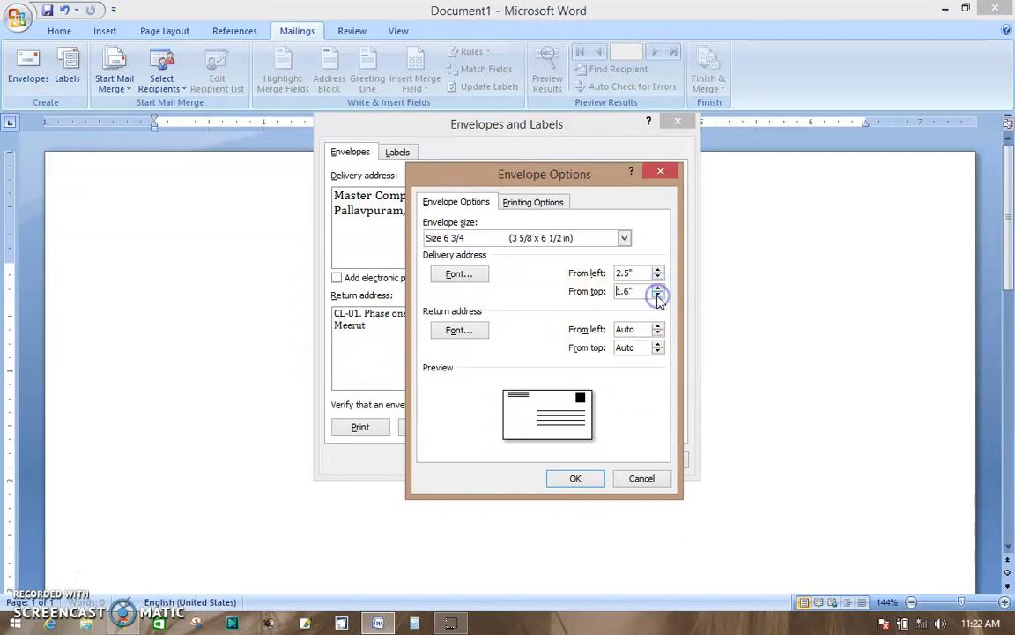
left_click(658, 296)
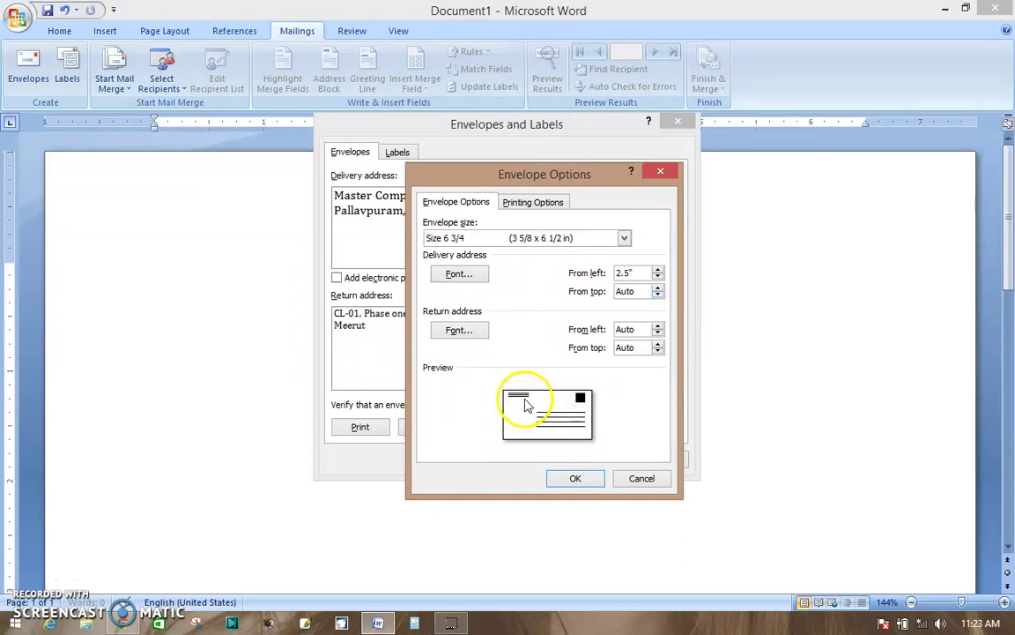
left_click(658, 326)
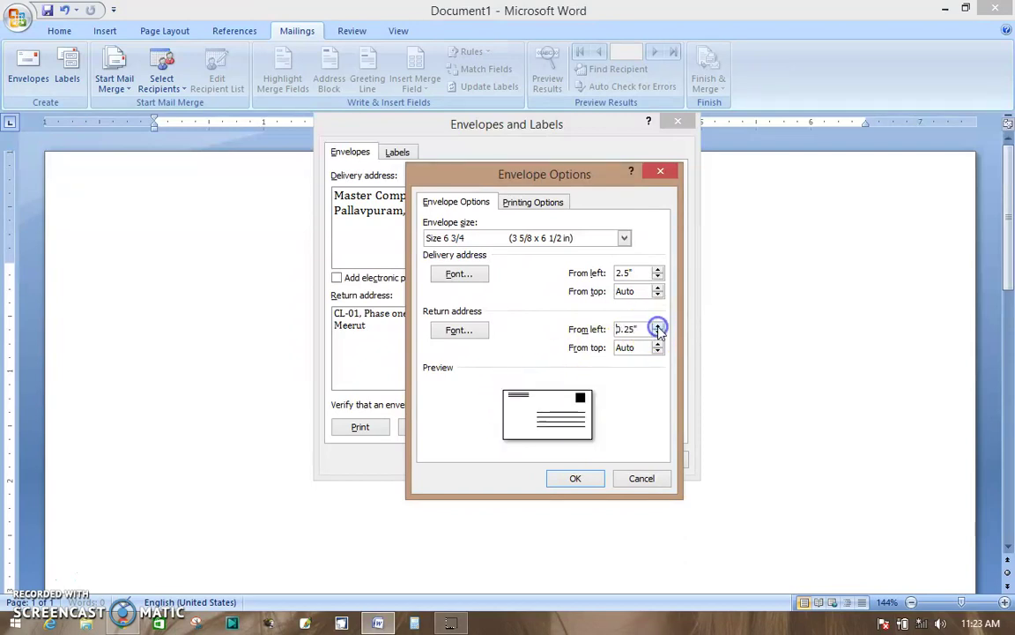
left_click(659, 333)
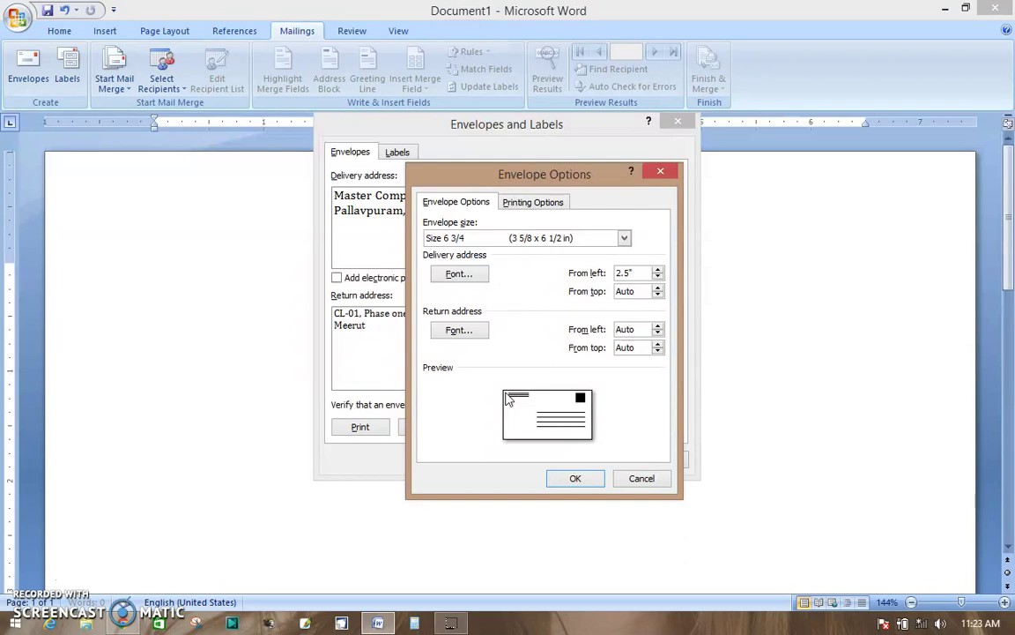
left_click(509, 398)
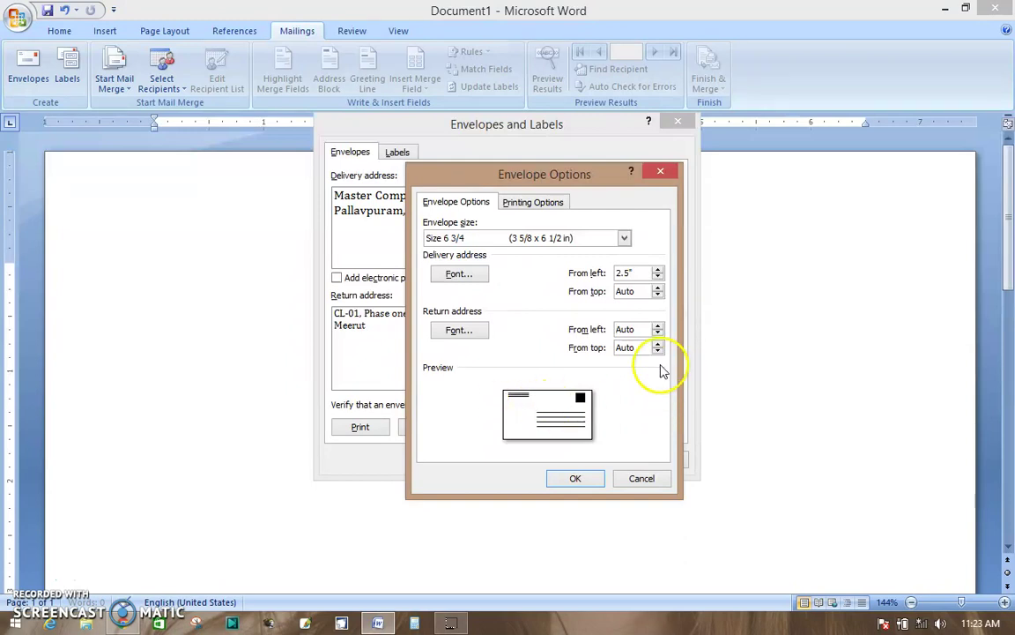
left_click(568, 480)
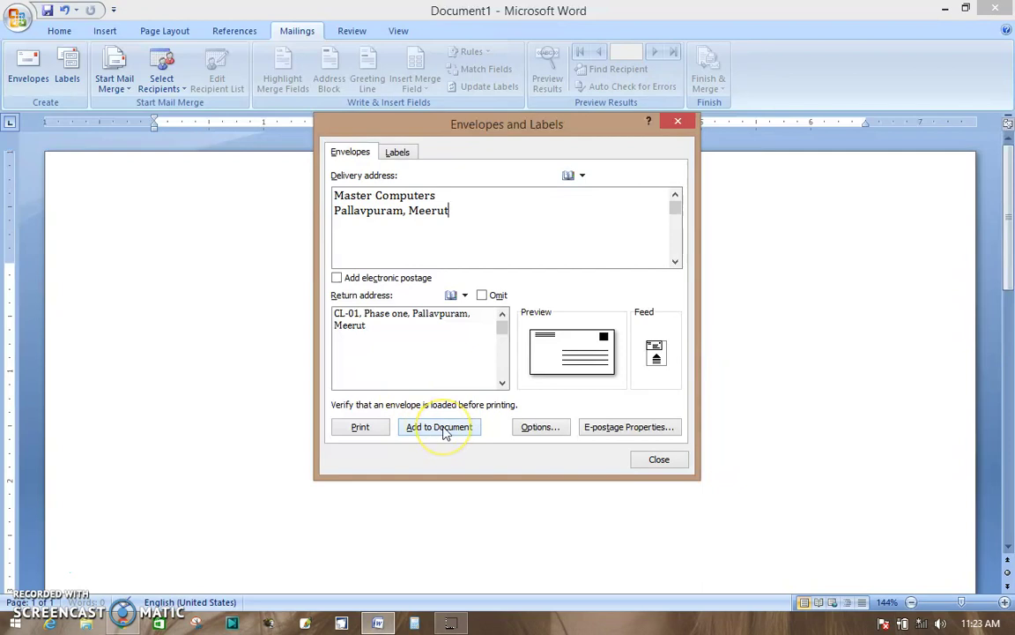
Step: Insert the envelope into the document and answer Yes to make the return address default
left_click(445, 428)
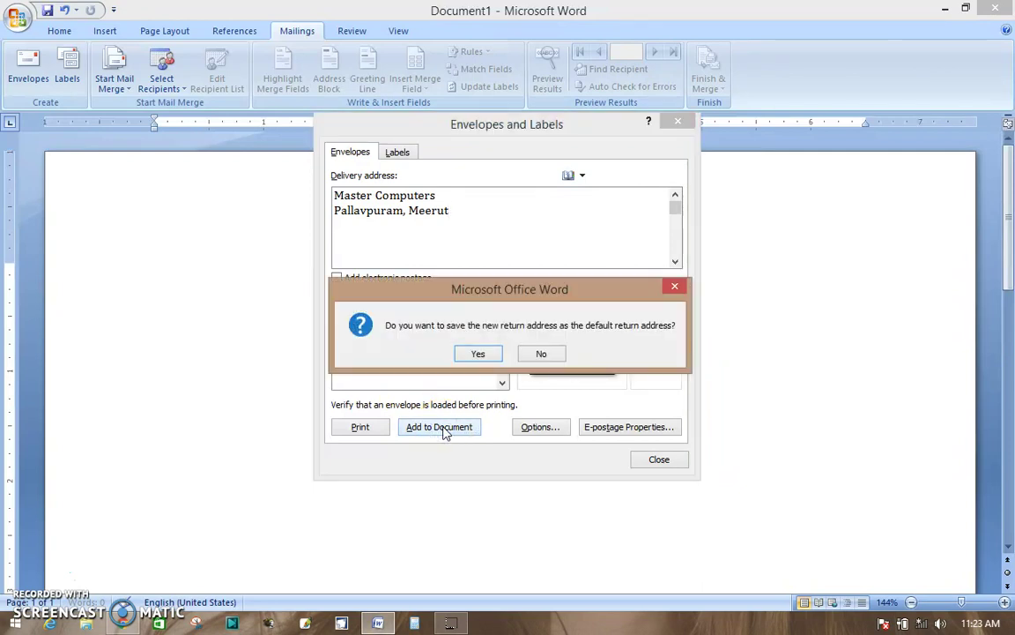
left_click(473, 354)
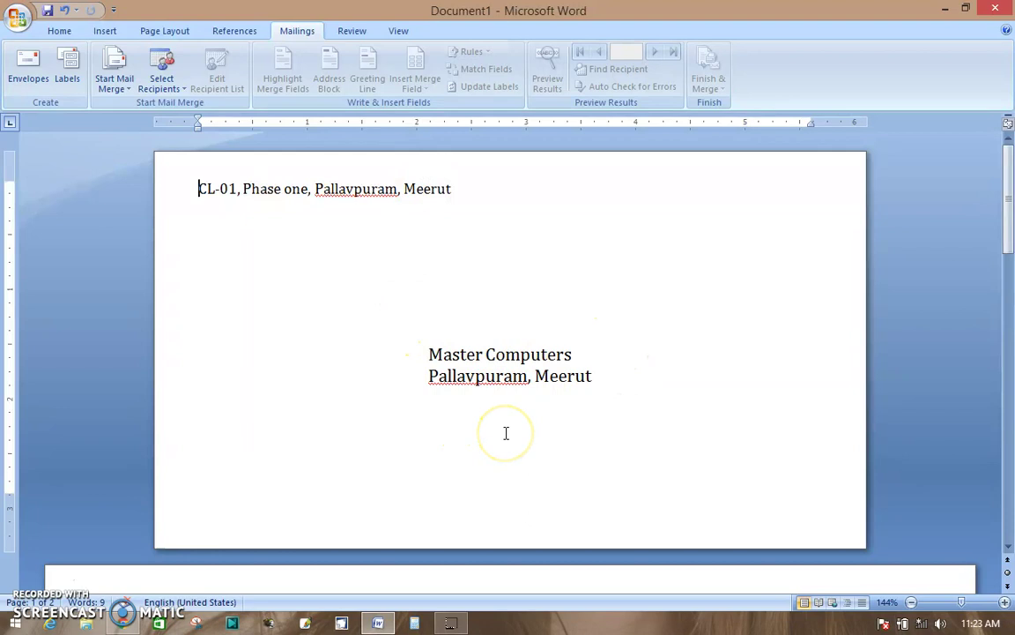
left_click(433, 321)
type("kj")
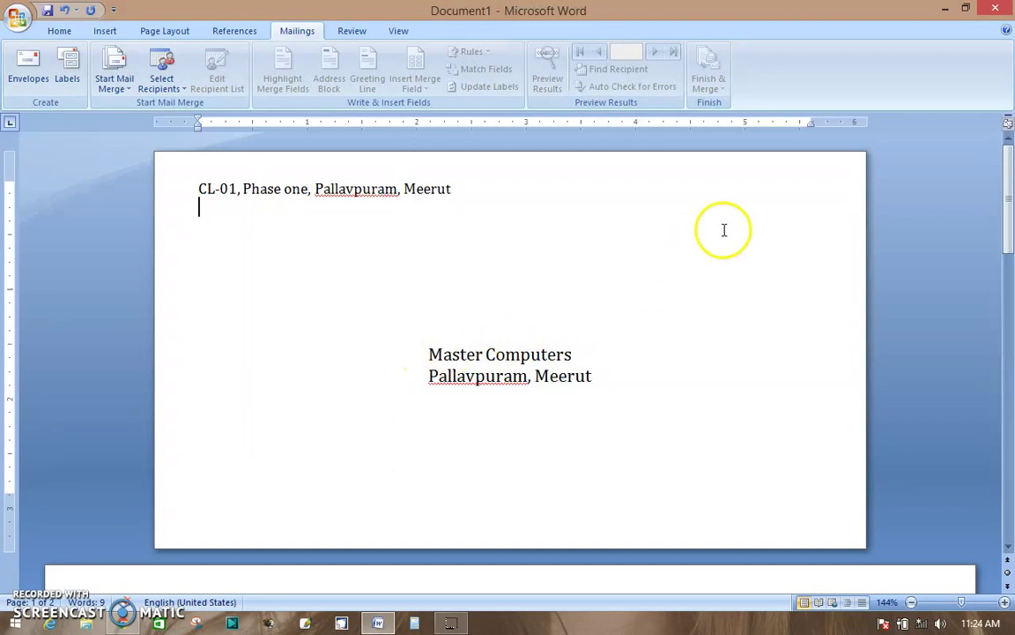
Step: Cancel closing the envelope document and create a new Blank document from the Office button
left_click(1006, 9)
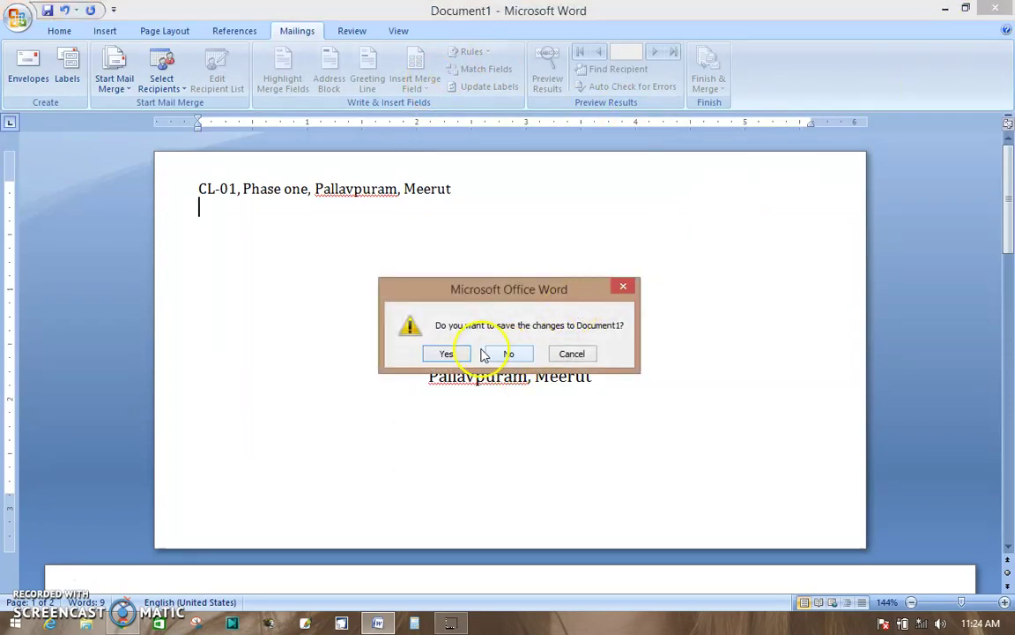
left_click(572, 354)
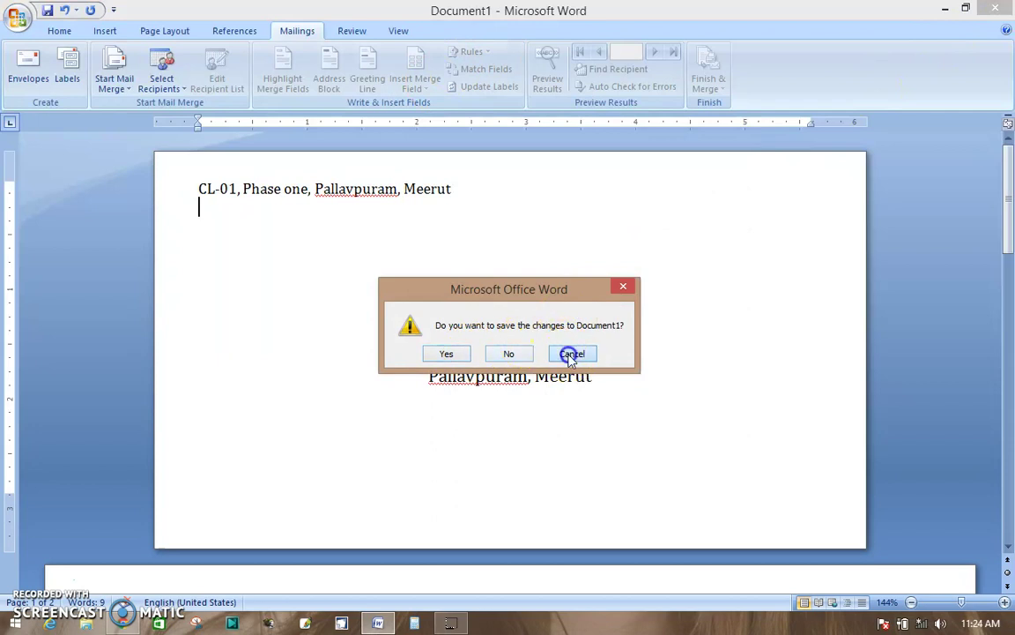
left_click(15, 18)
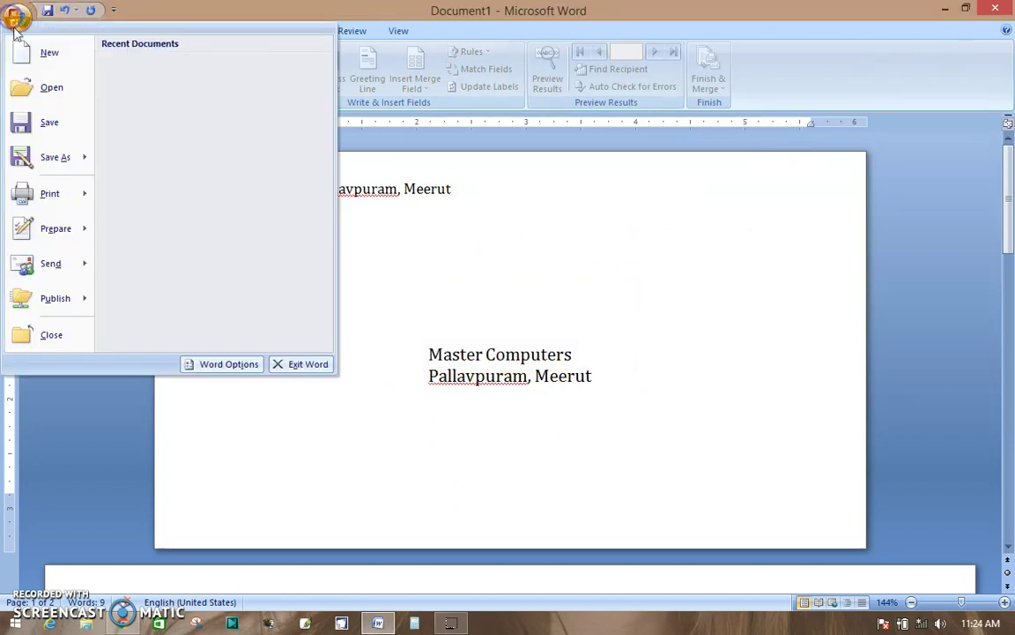
left_click(51, 54)
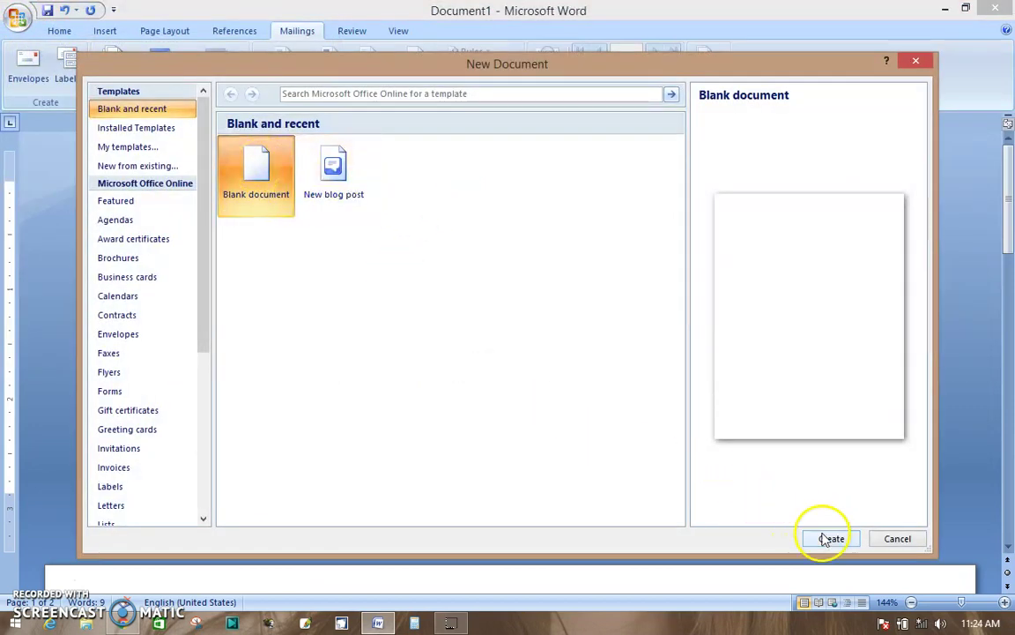
left_click(829, 538)
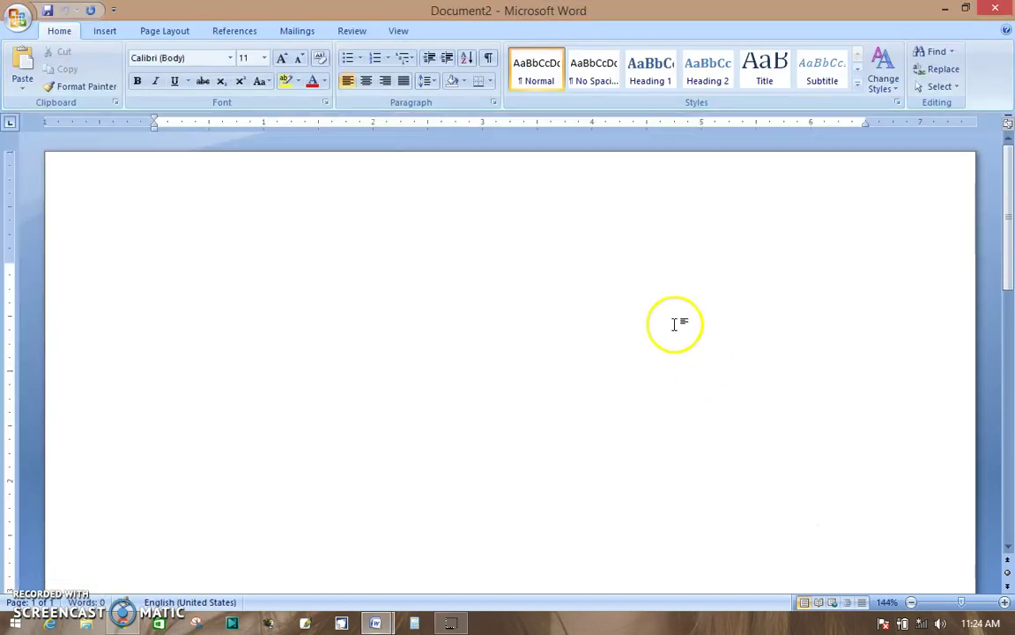
Step: Show the Mailings tab in Document2 and open the Labels dialog
left_click(299, 31)
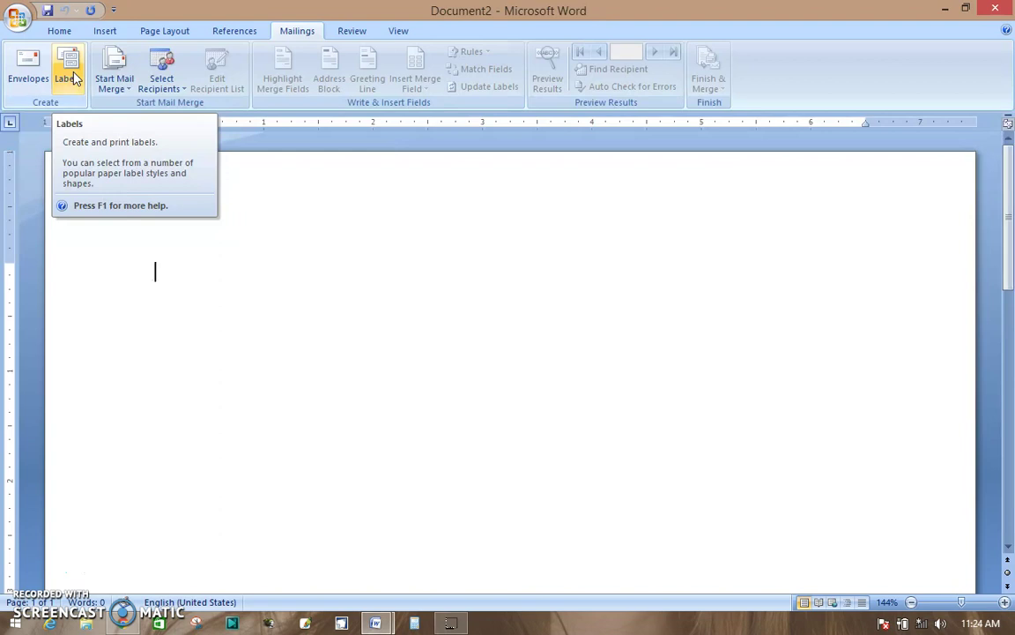
left_click(74, 78)
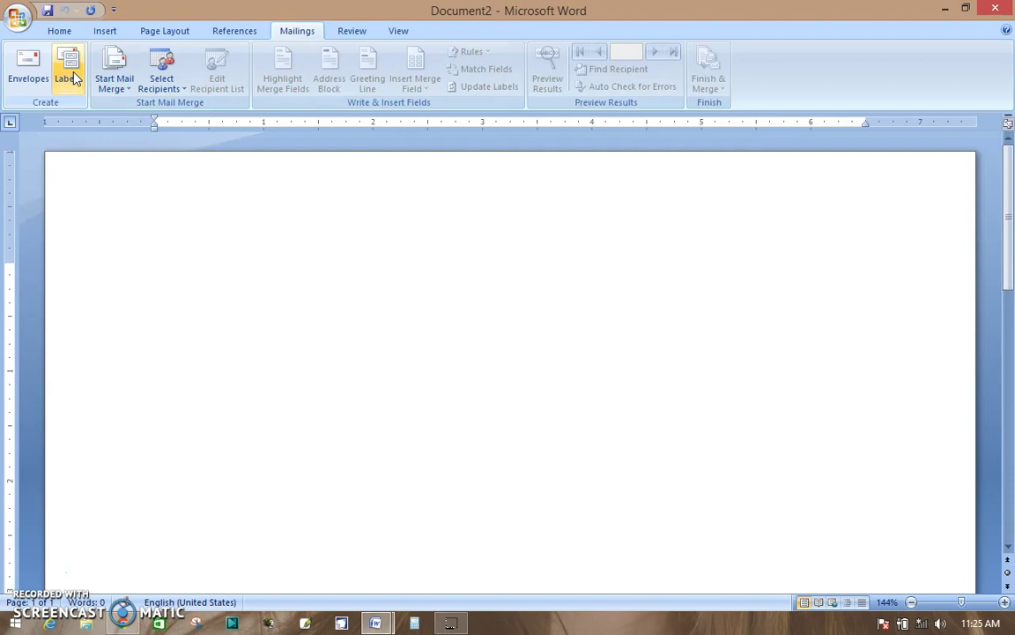
Step: Enter 'Master Computer Institute' plus its two-line Meerut postal address in the Labels address box
left_click(75, 78)
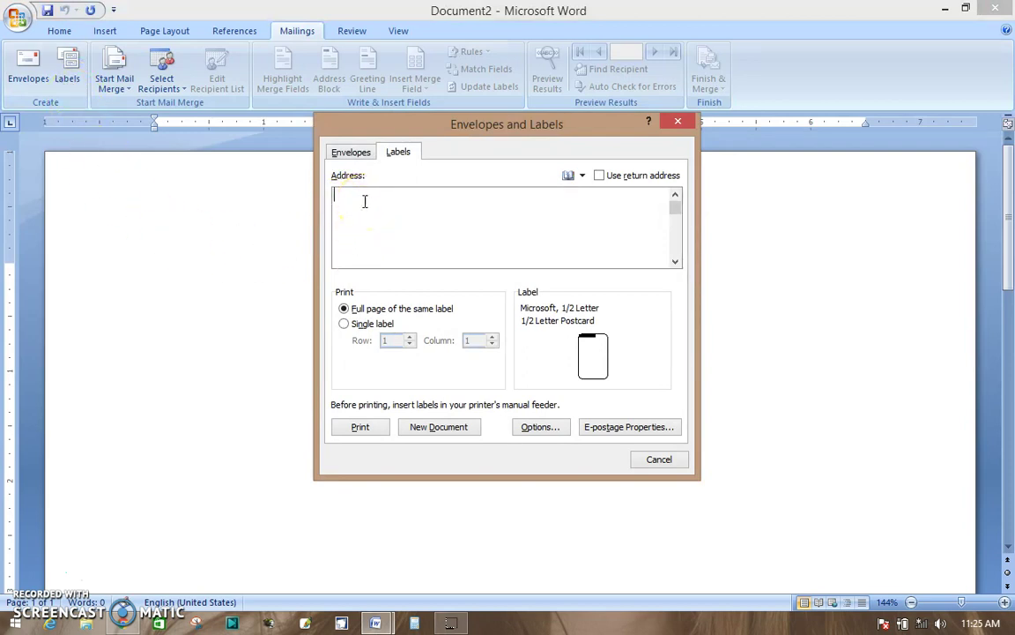
type("Master Computer")
type(" Institute")
key("Return")
type("CL-01, Pallavpuram.")
key("BackSpace")
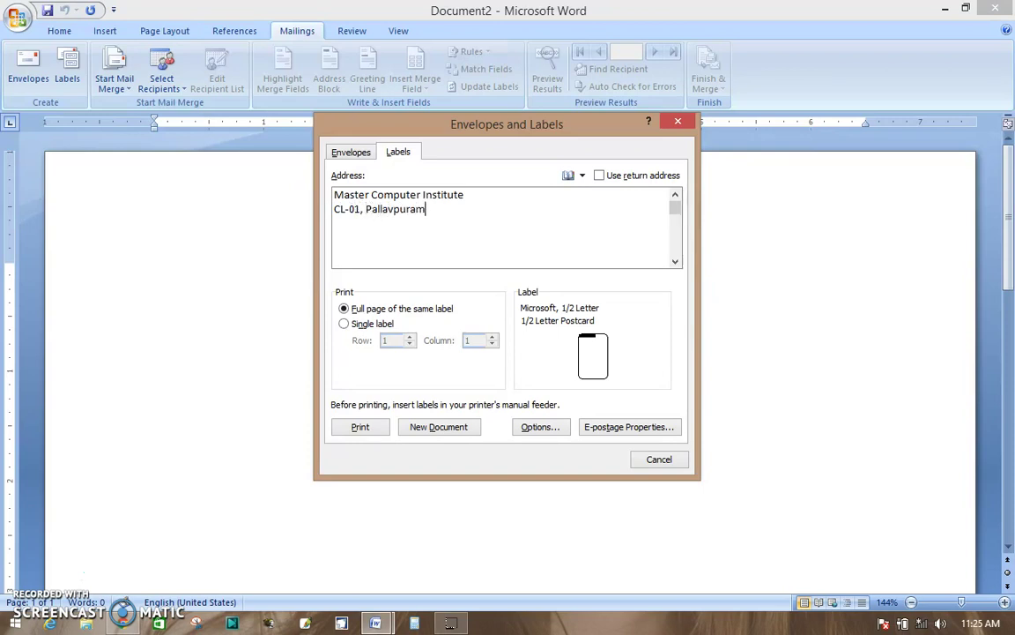
type(", Phase")
key("Return")
type("ONe")
key("BackSpace")
key("BackSpace")
type("ne, Meerut")
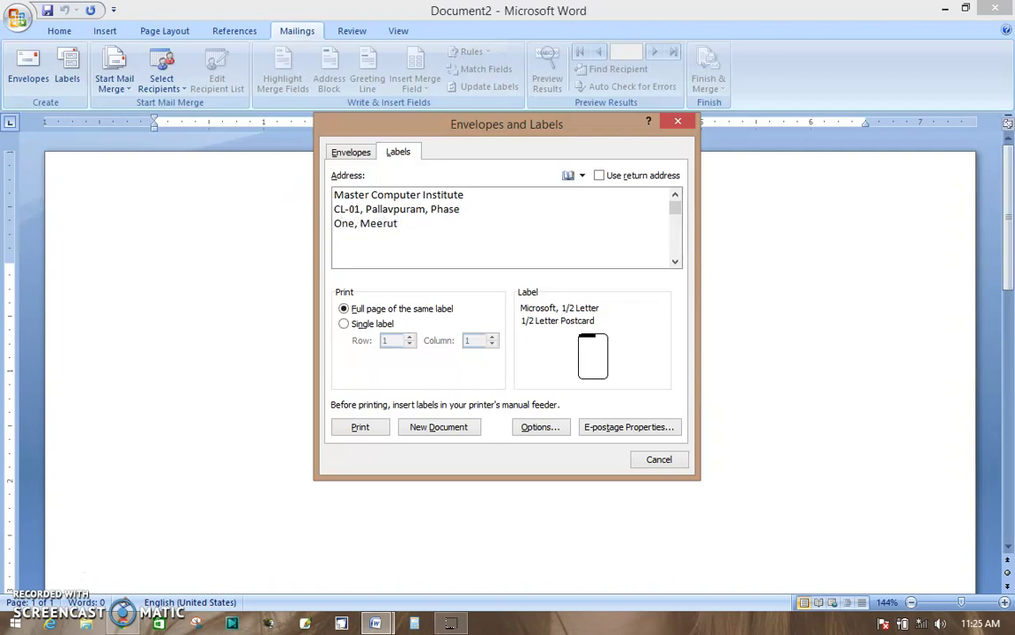
type(", 20155")
key("BackSpace")
key("BackSpace")
key("BackSpace")
key("BackSpace")
type("50110")
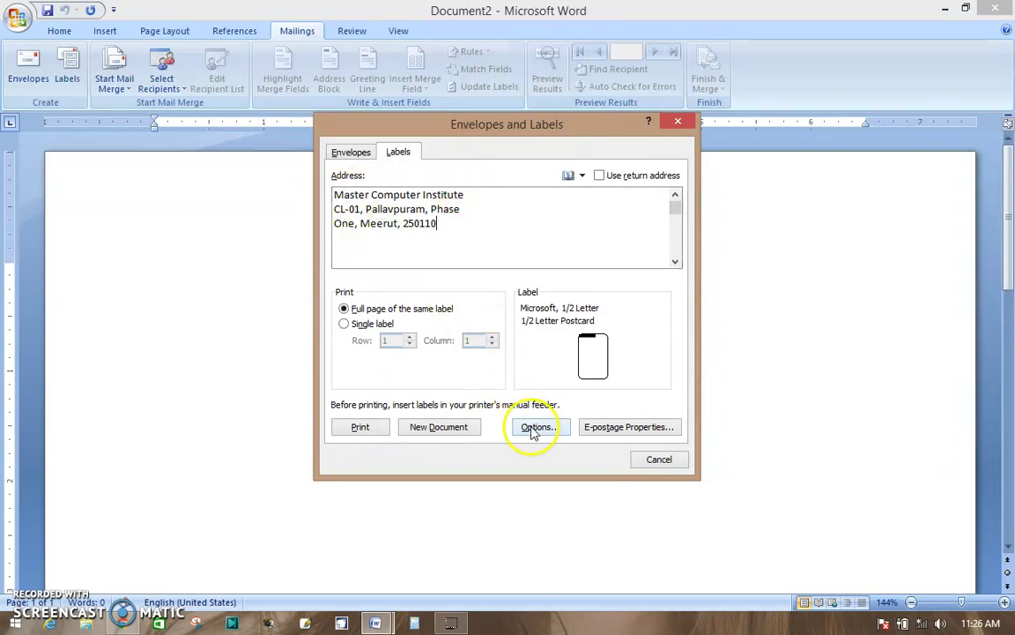
Step: Set the label product to Microsoft 30 Per Page Address Label, 1" x 2.63"
left_click(532, 430)
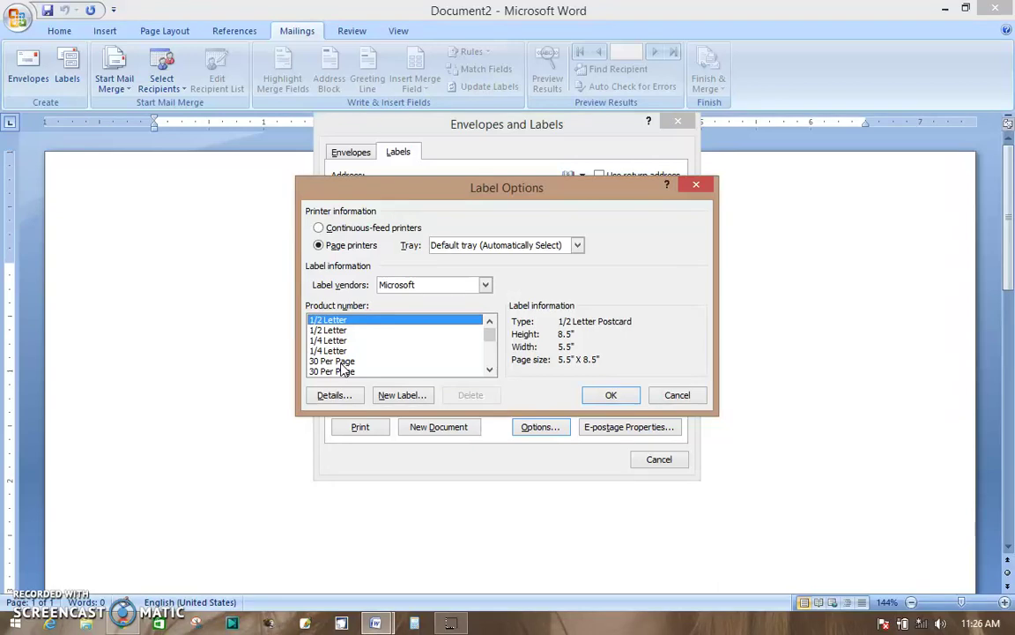
left_click(340, 363)
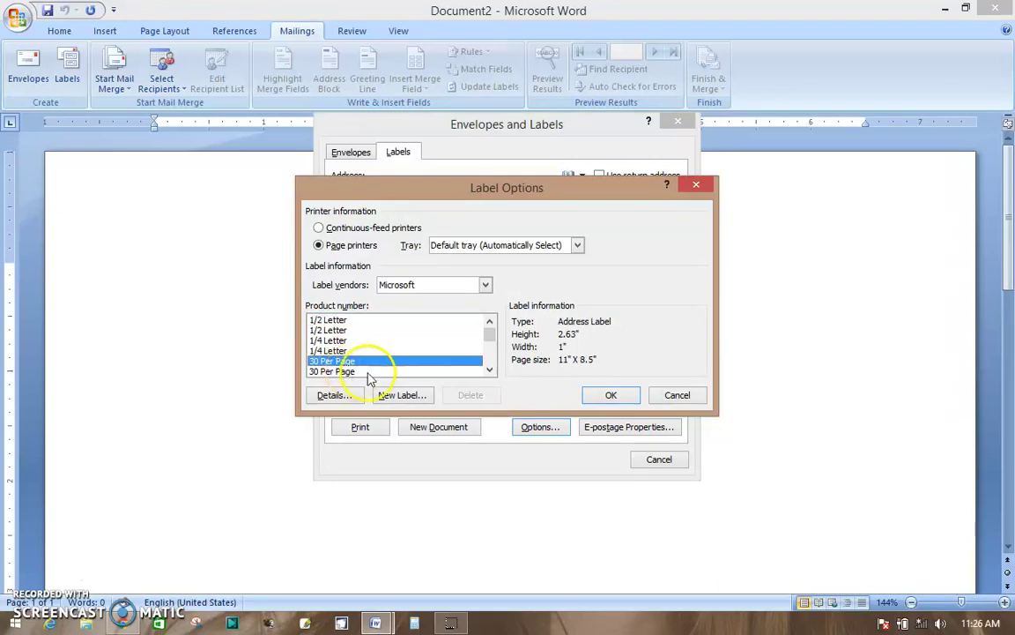
left_click(610, 396)
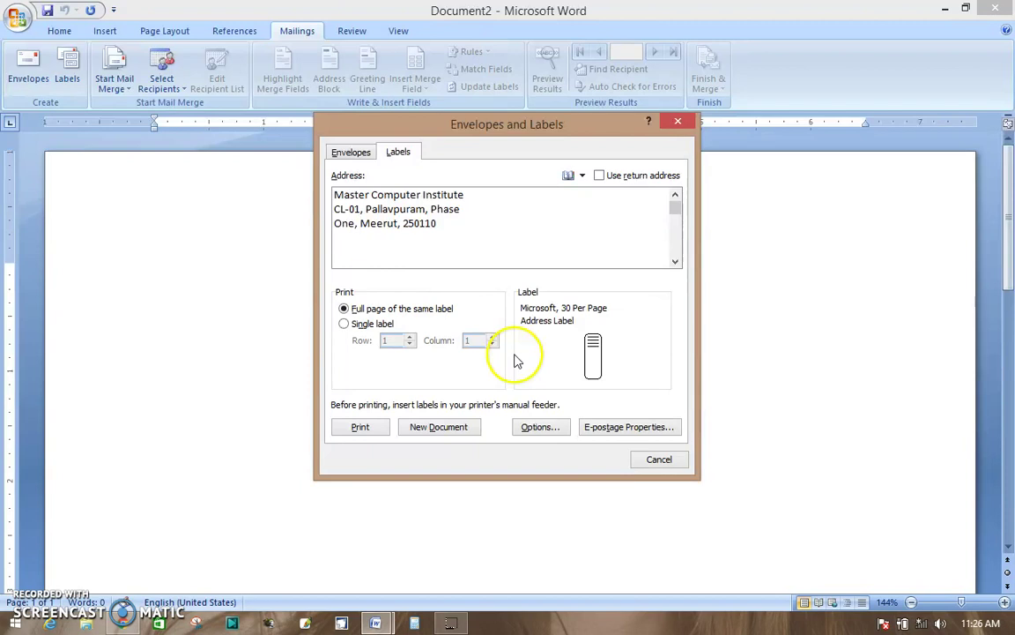
left_click(535, 426)
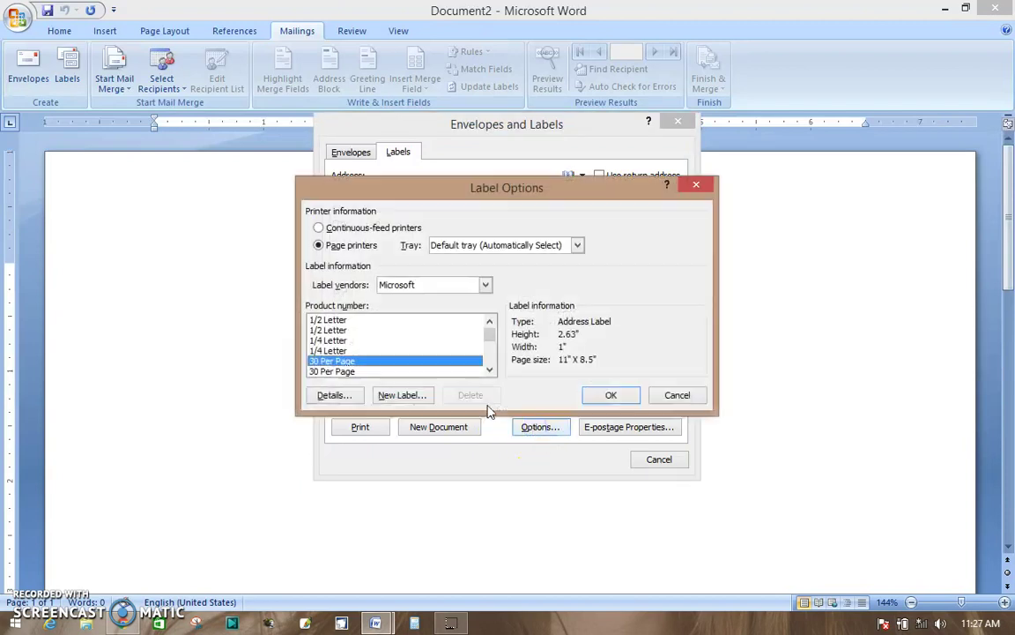
left_click(322, 371)
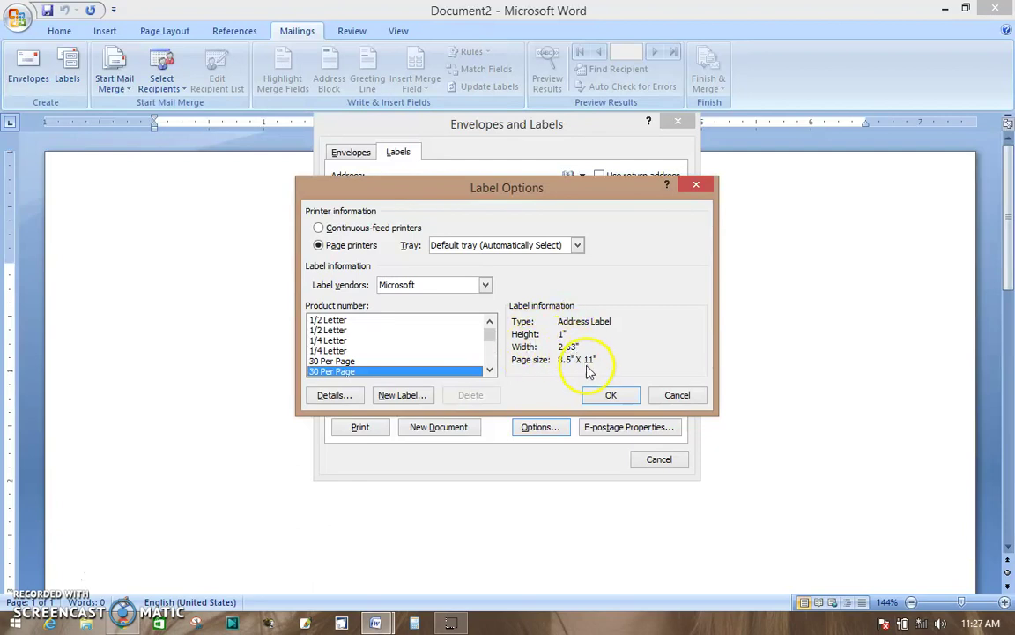
left_click(607, 396)
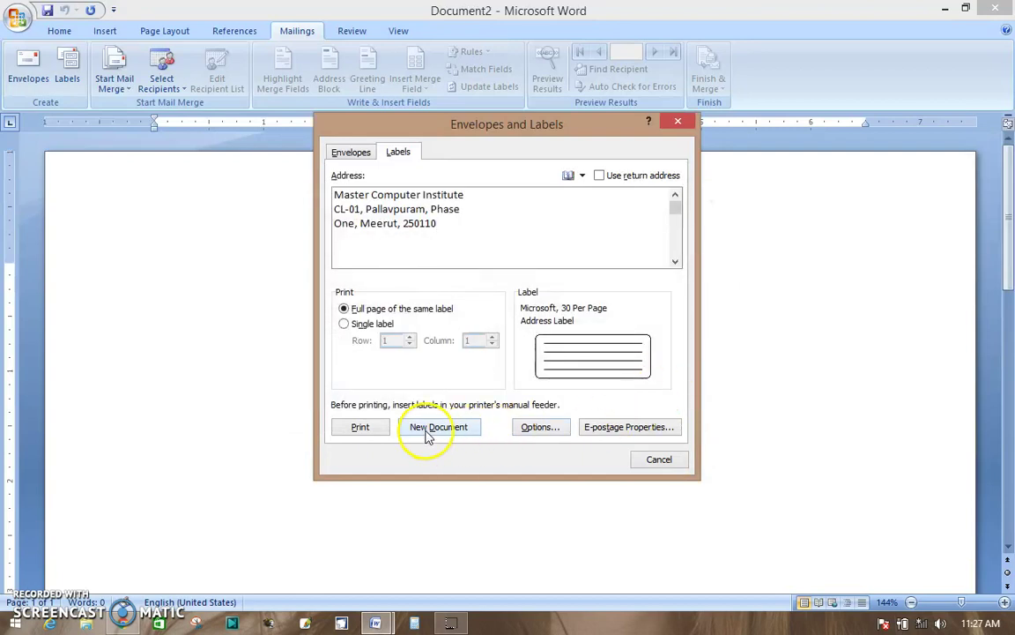
Step: Generate the Labels3 document from the labels and scroll through the label sheet
left_click(425, 428)
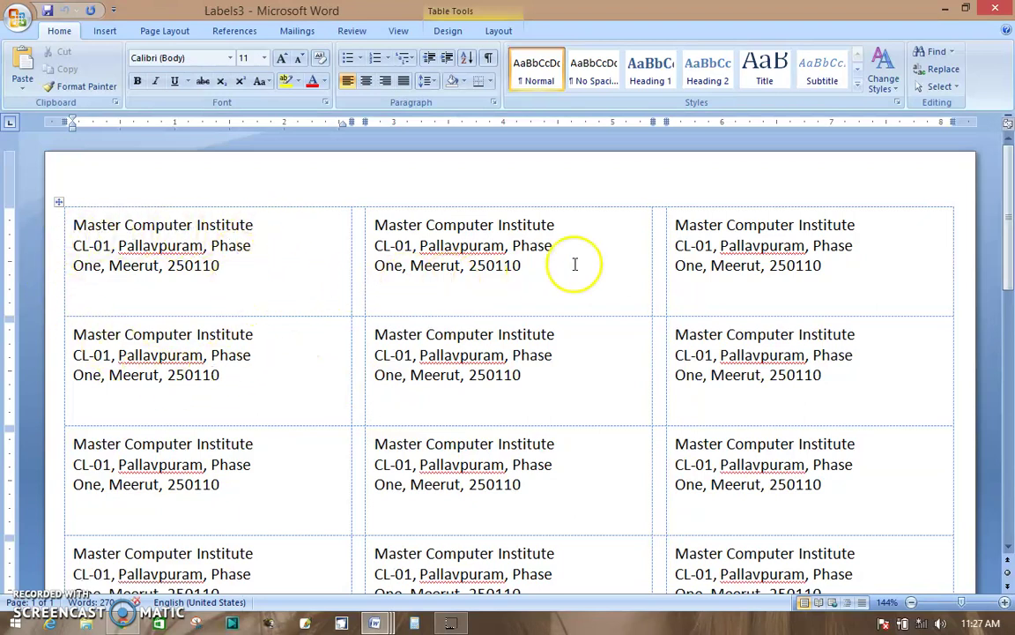
scroll(591, 261, "down", 2)
scroll(594, 347, "down", 5)
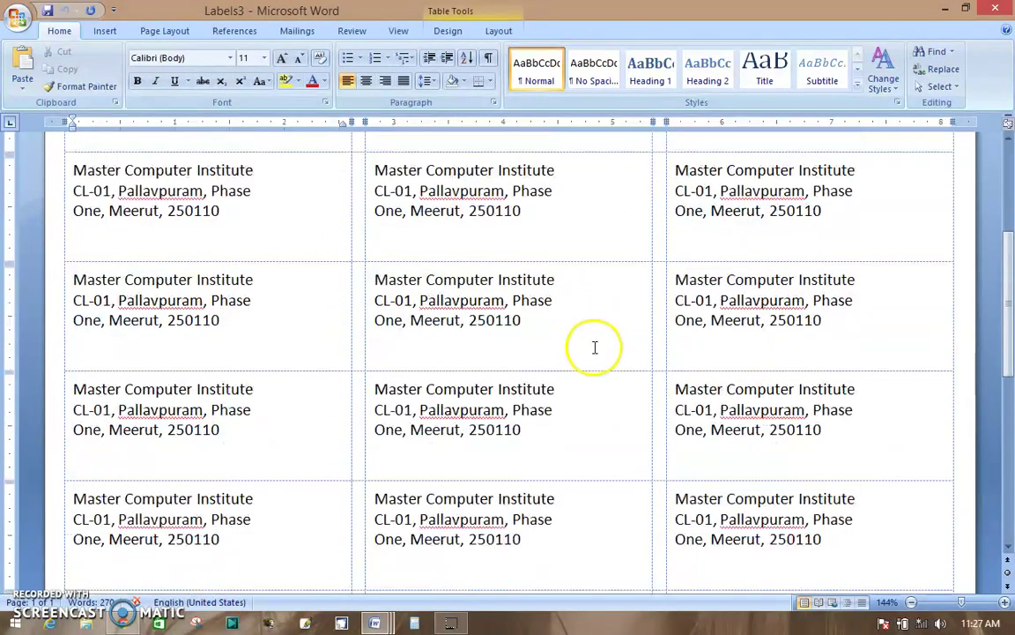
scroll(594, 347, "down", 2)
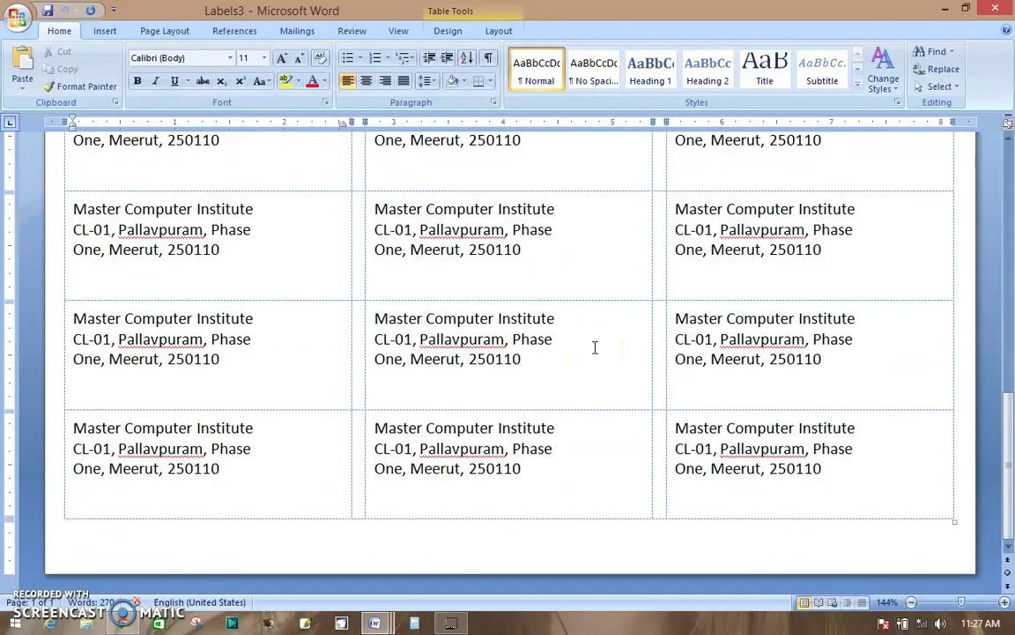
scroll(594, 348, "up", 3)
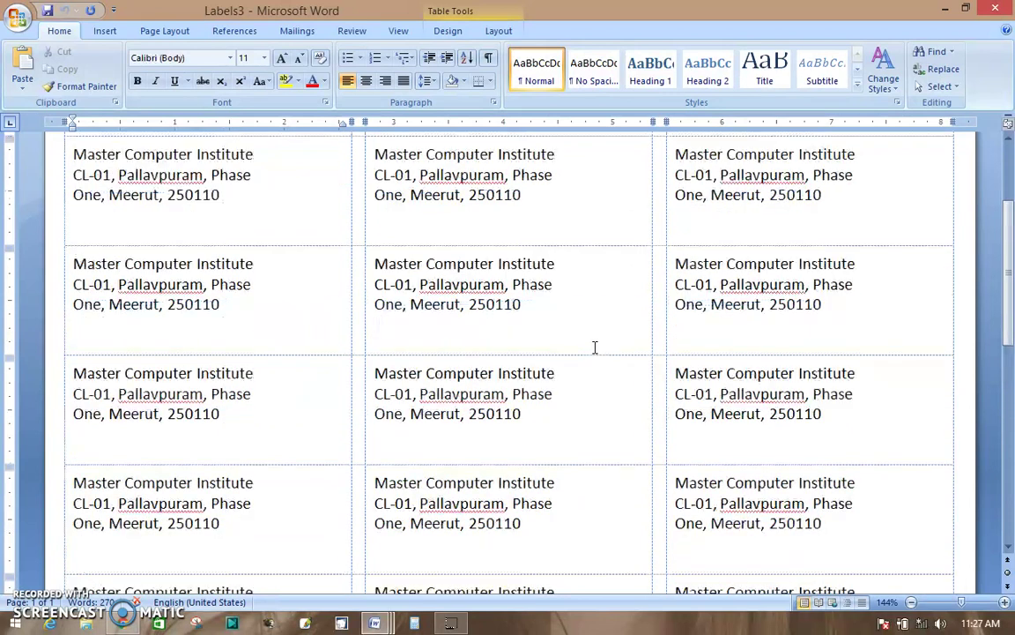
Step: Return to the first label at the top and review the filled sheet again
key("ctrl+Home")
left_click(406, 247)
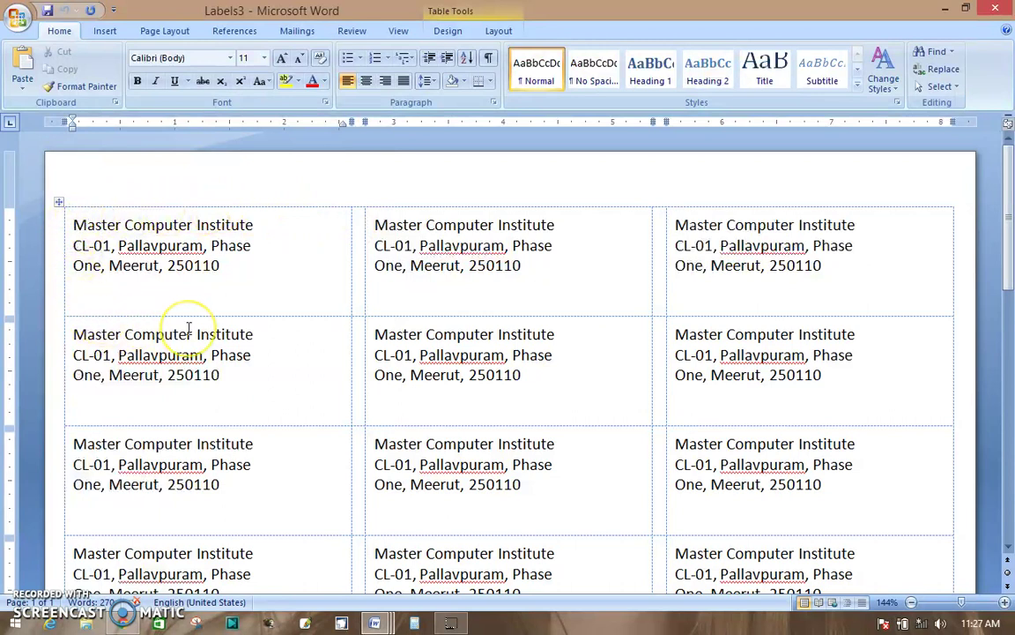
scroll(280, 329, "down", 2)
scroll(280, 328, "down", 1)
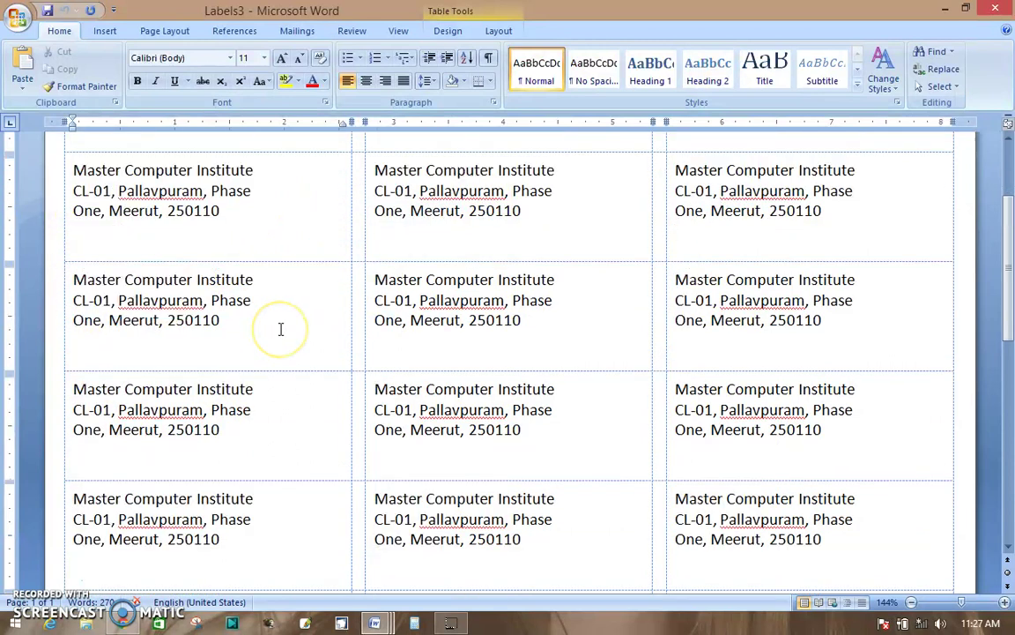
scroll(280, 328, "down", 1)
scroll(280, 329, "up", 4)
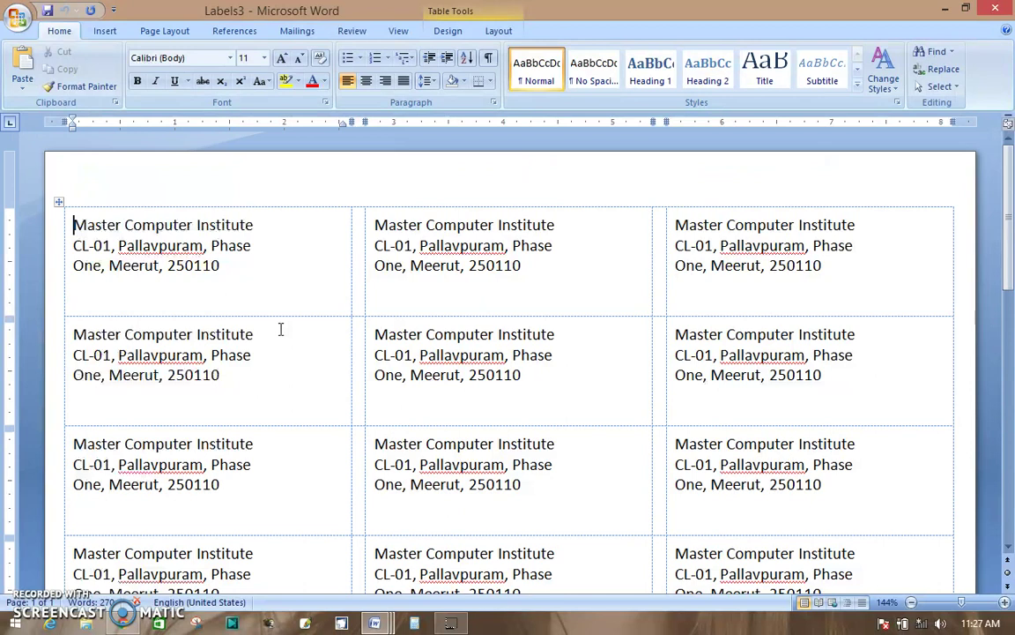
left_click(104, 33)
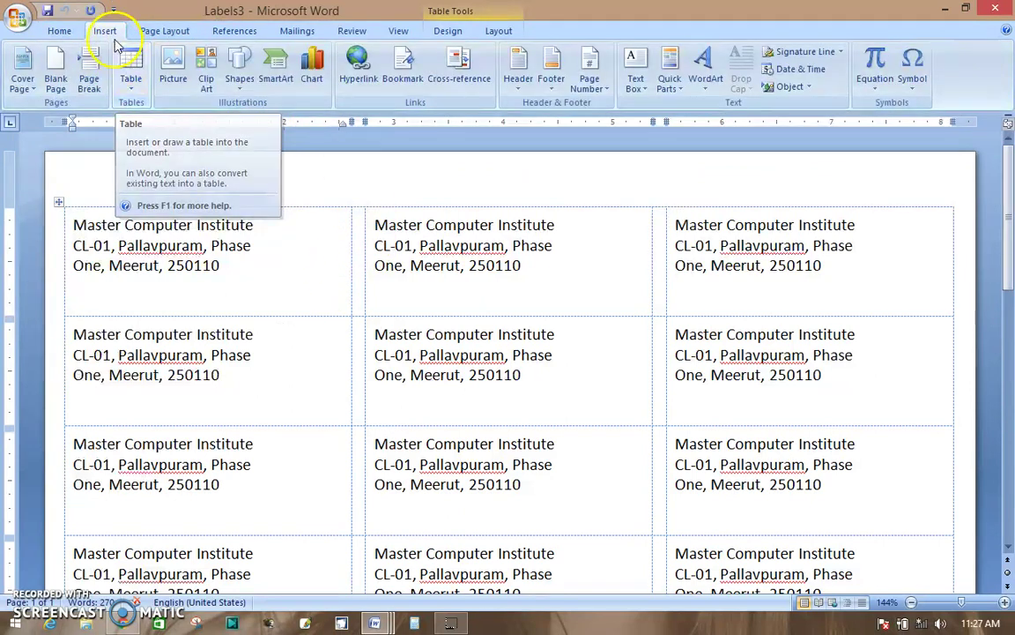
left_click(296, 31)
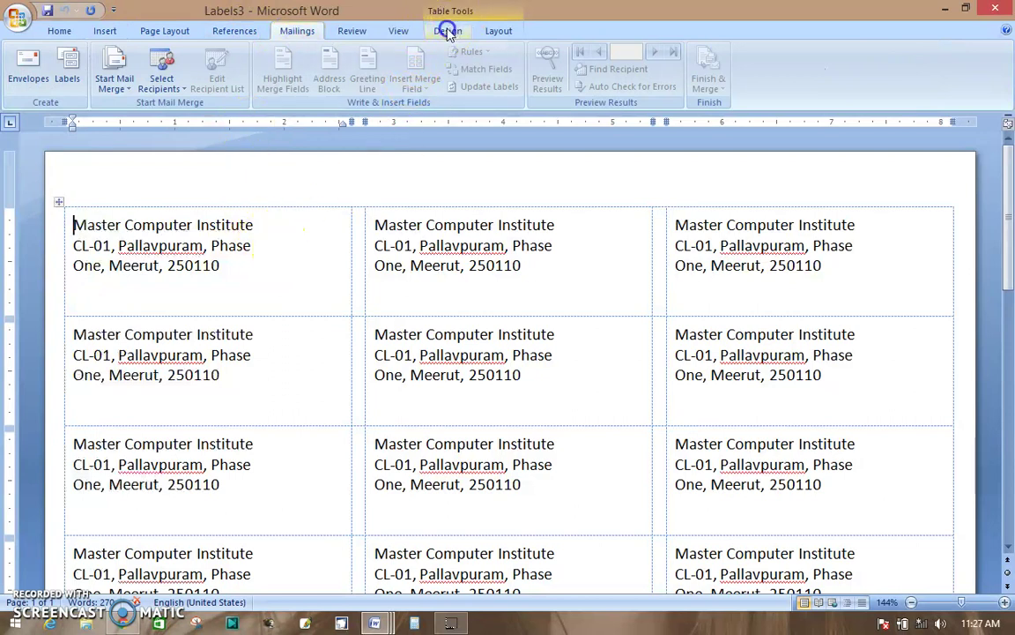
left_click(448, 31)
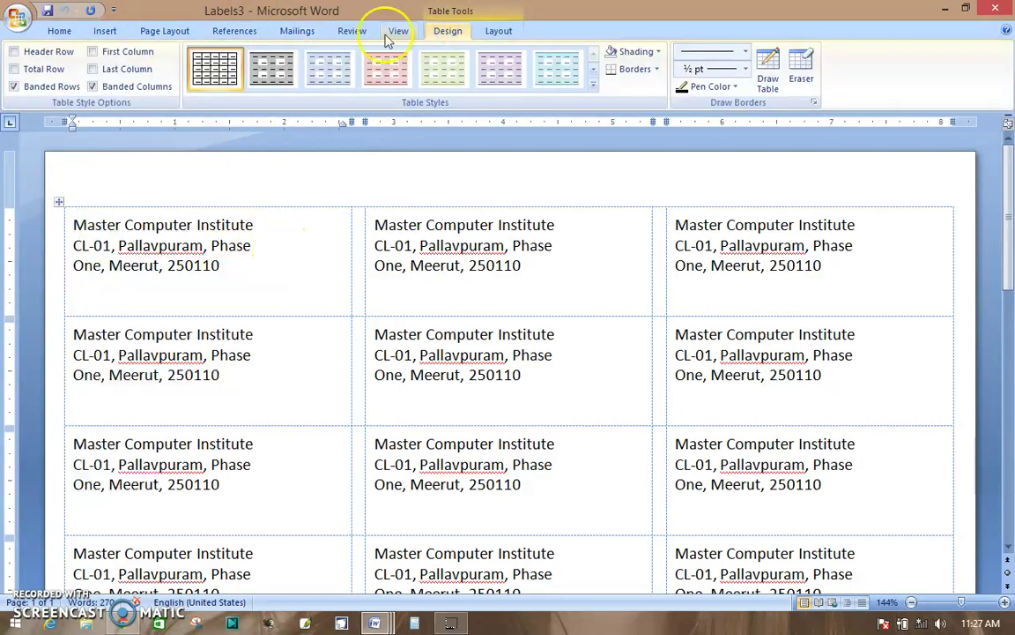
left_click(498, 29)
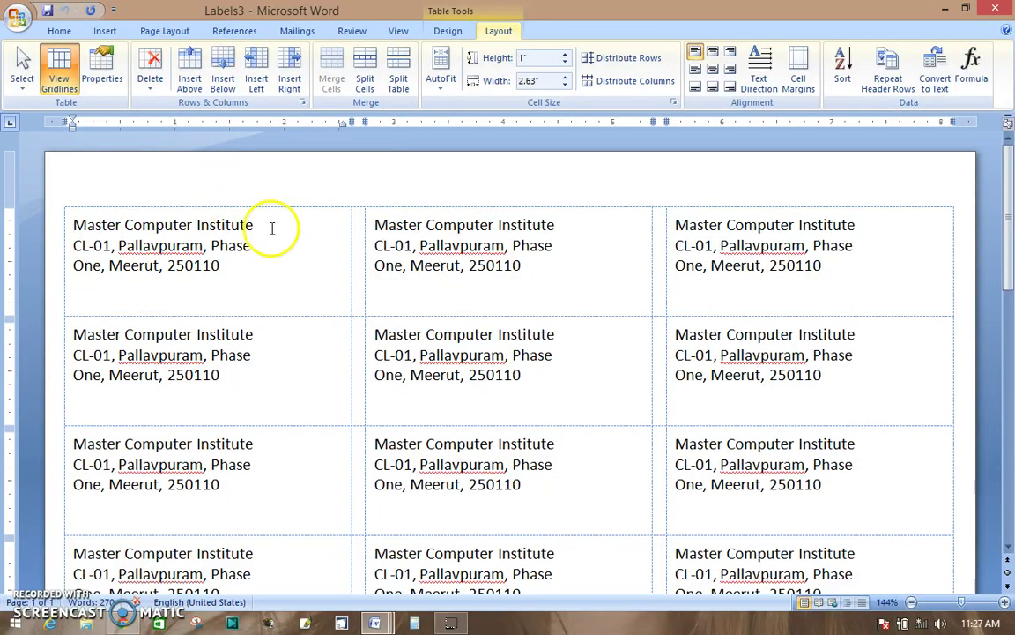
scroll(476, 272, "down", 2)
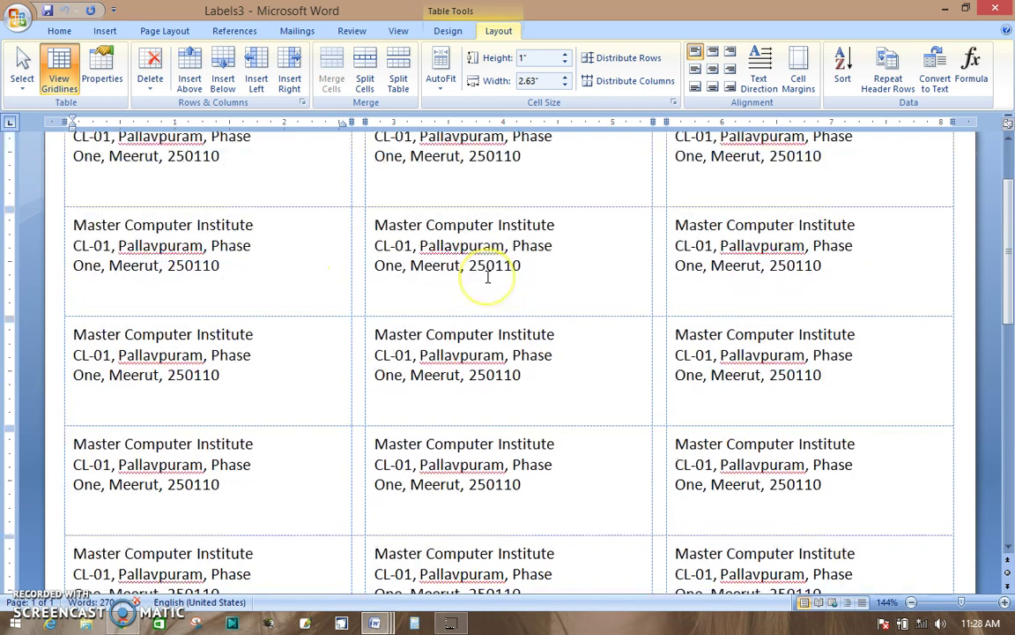
scroll(488, 275, "down", 1)
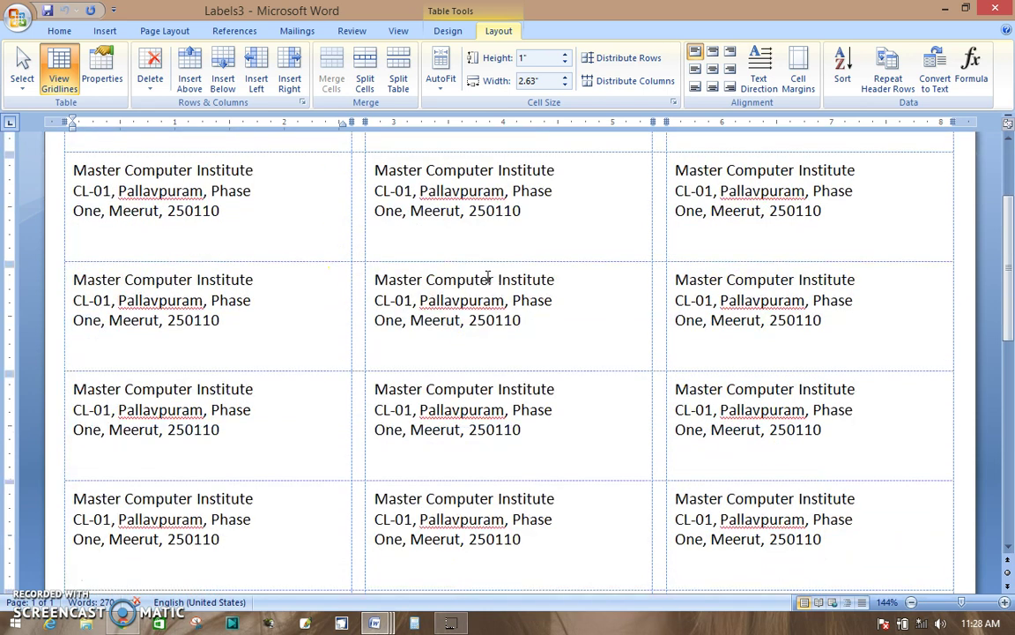
left_click(488, 295)
left_click(296, 33)
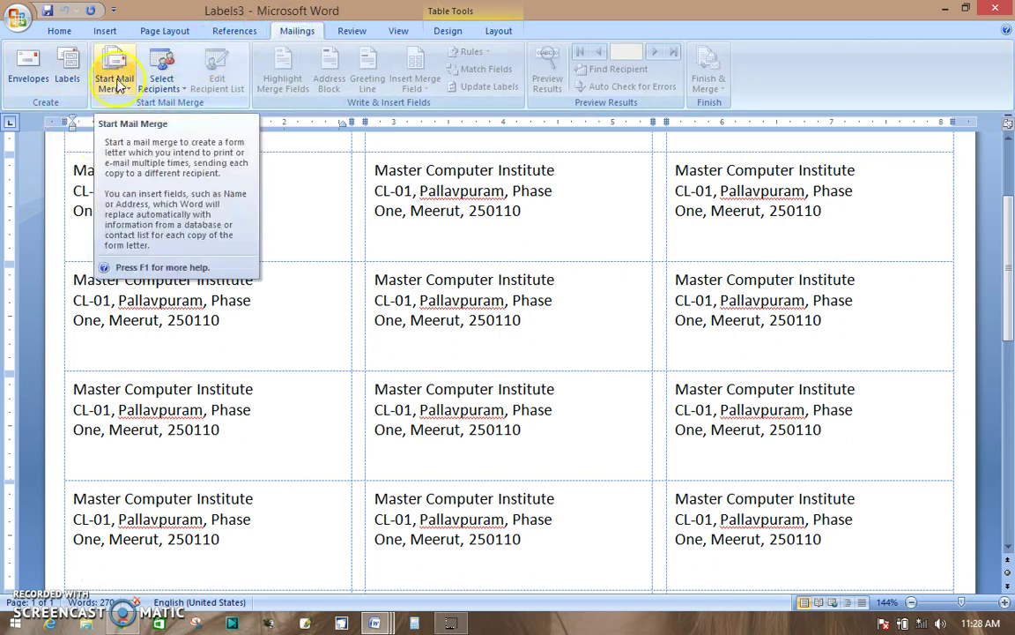
Step: Create Document4 as a blank document and place the caret on its empty page
left_click(18, 18)
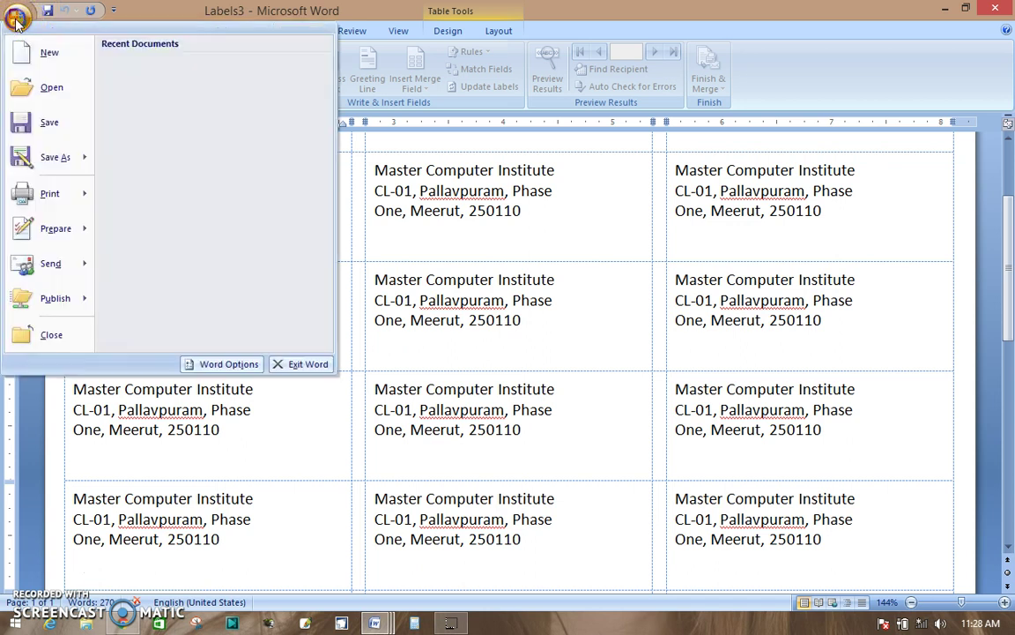
left_click(49, 52)
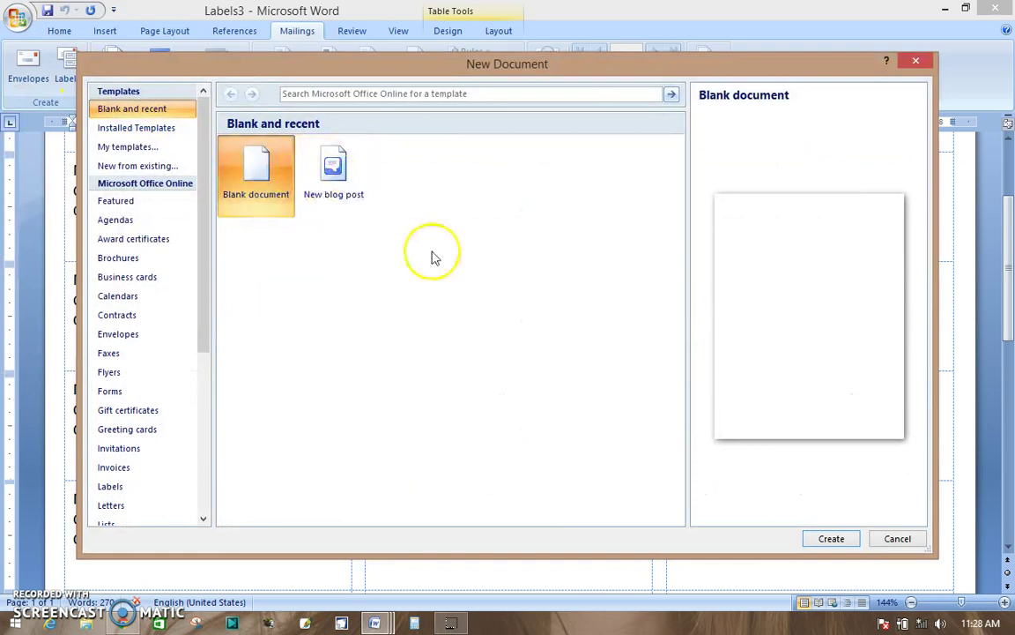
left_click(832, 538)
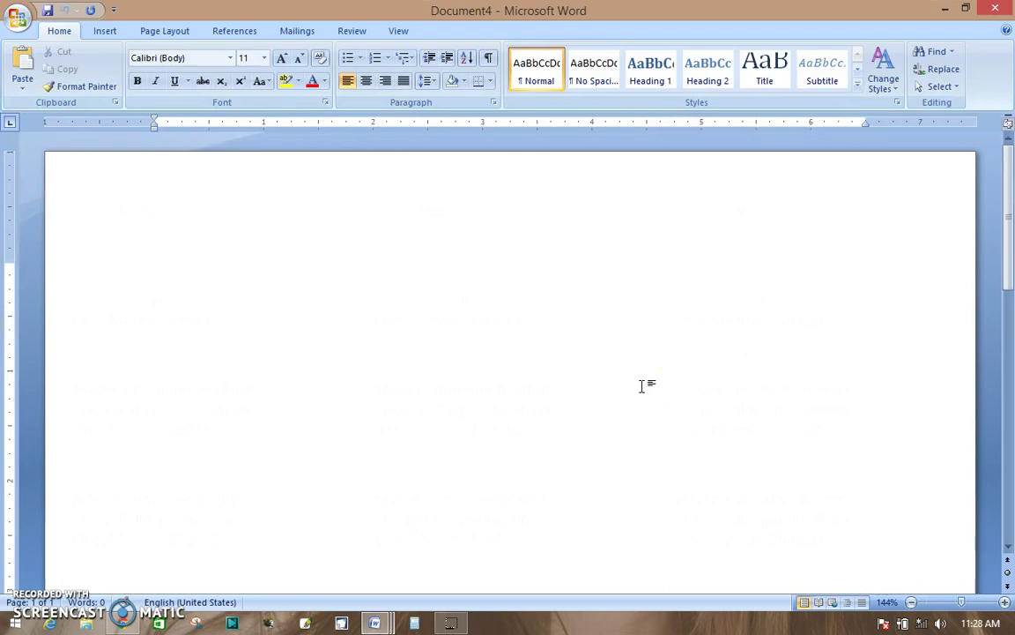
left_click(643, 388)
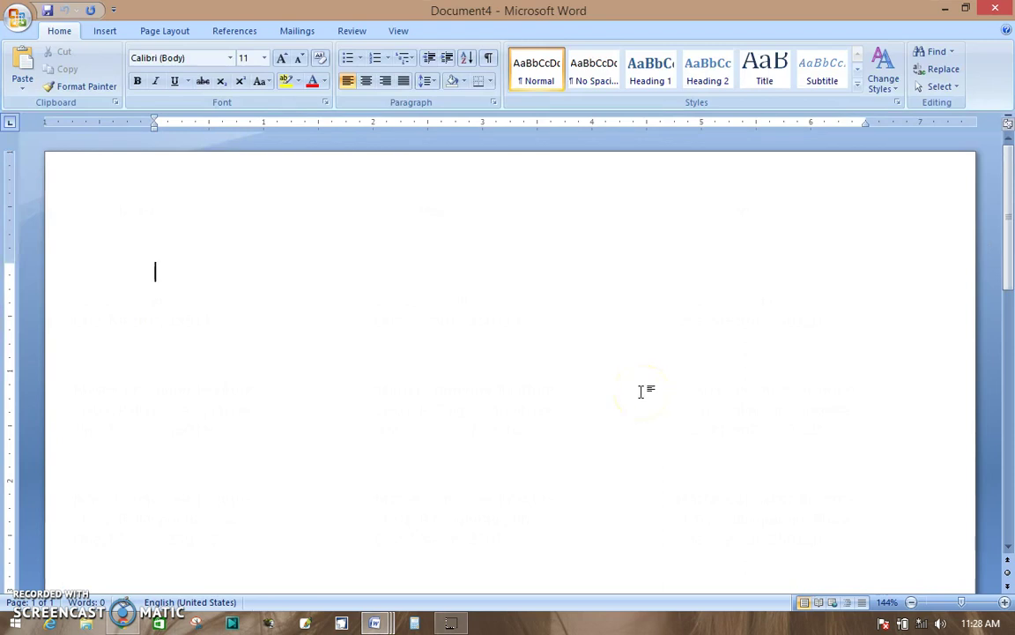